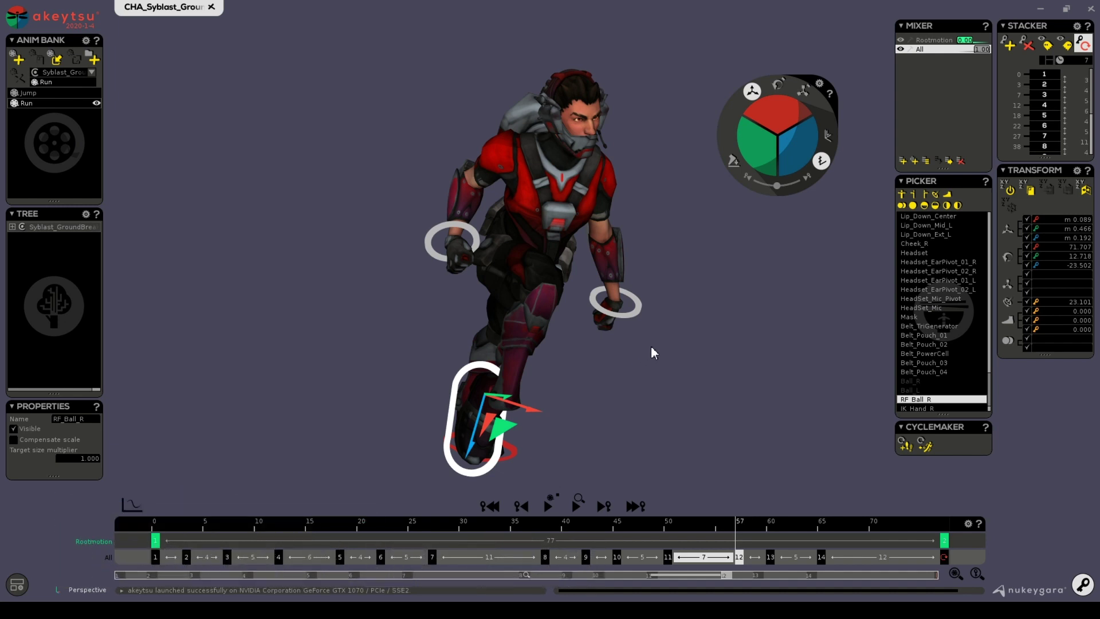
# - Orbit the viewport around the running Syblast character
pyautogui.moveTo(651, 345); pyautogui.dragTo(664, 403, button='middle')
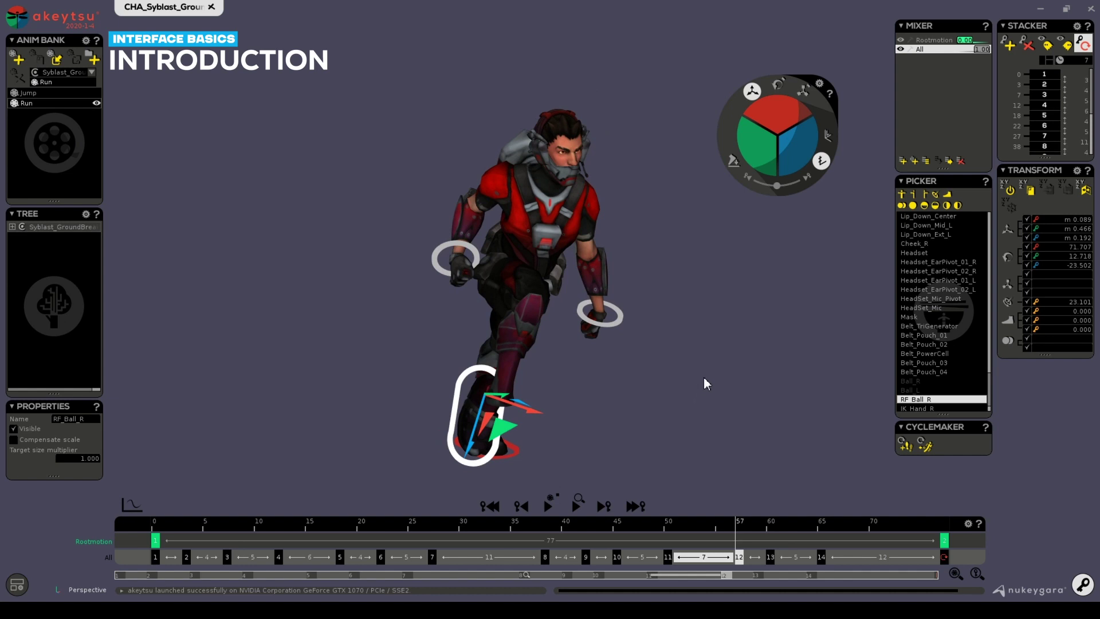
pyautogui.moveTo(704, 371); pyautogui.dragTo(698, 378, button='middle')
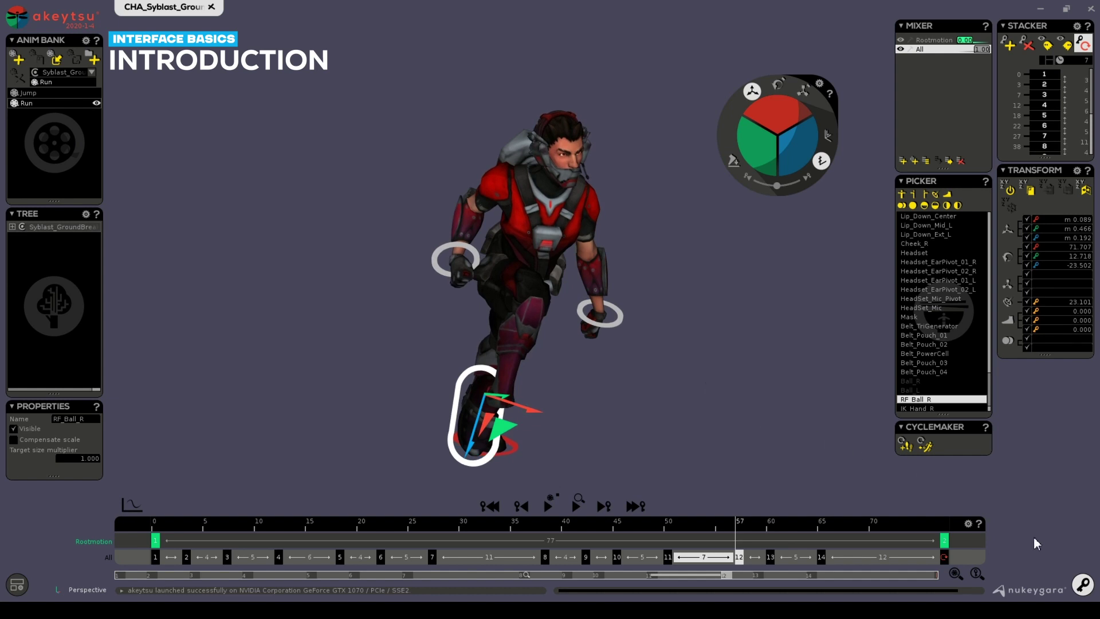
pyautogui.click(1083, 586)
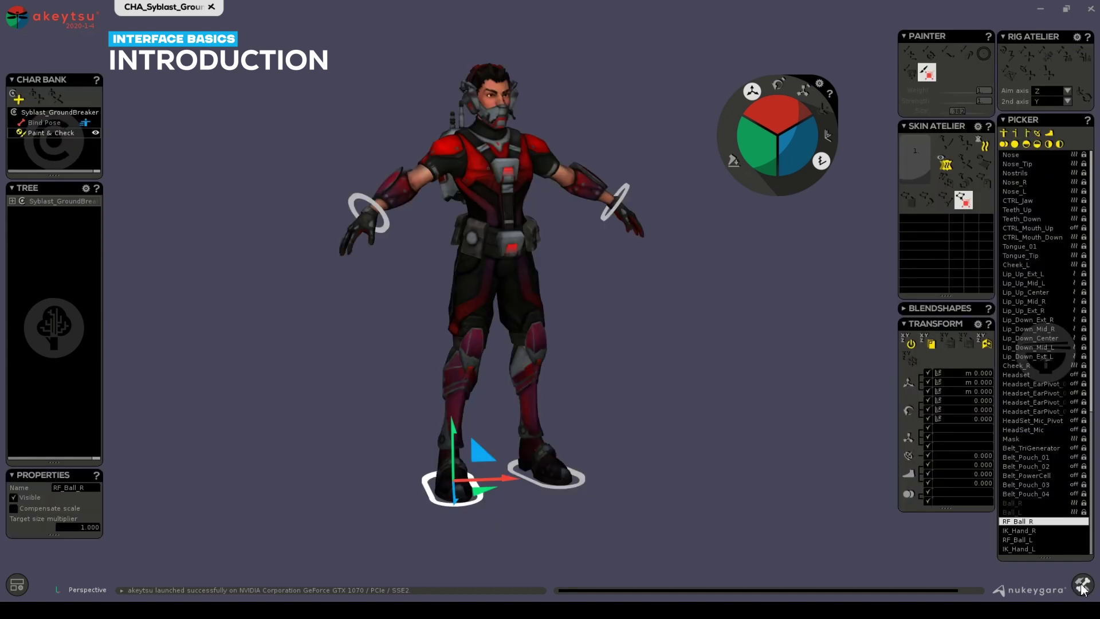
pyautogui.click(1083, 586)
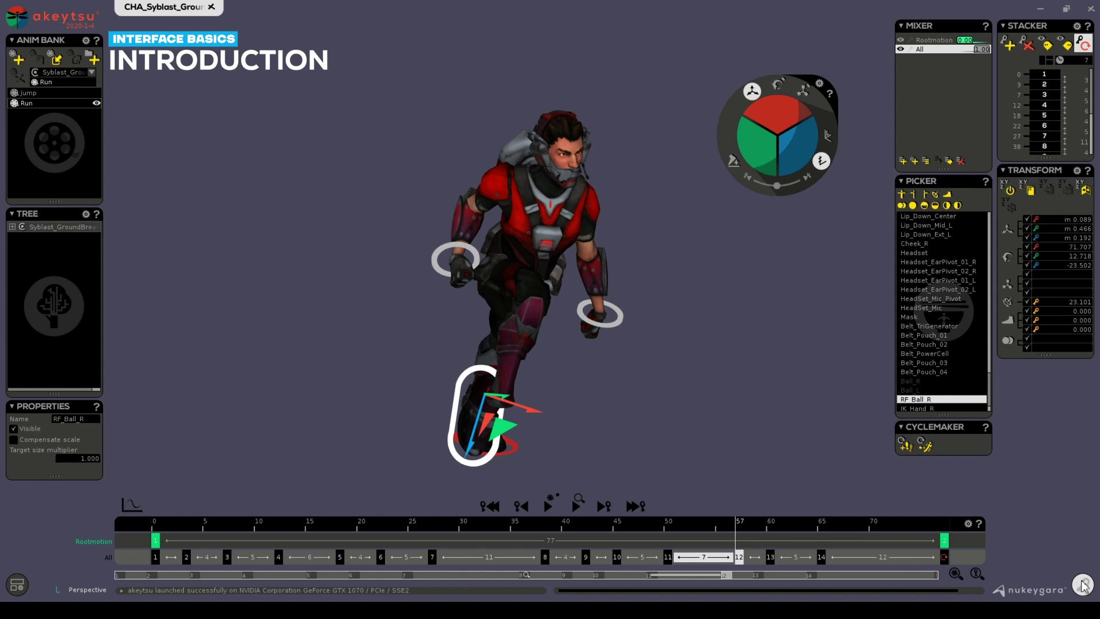
pyautogui.click(1083, 584)
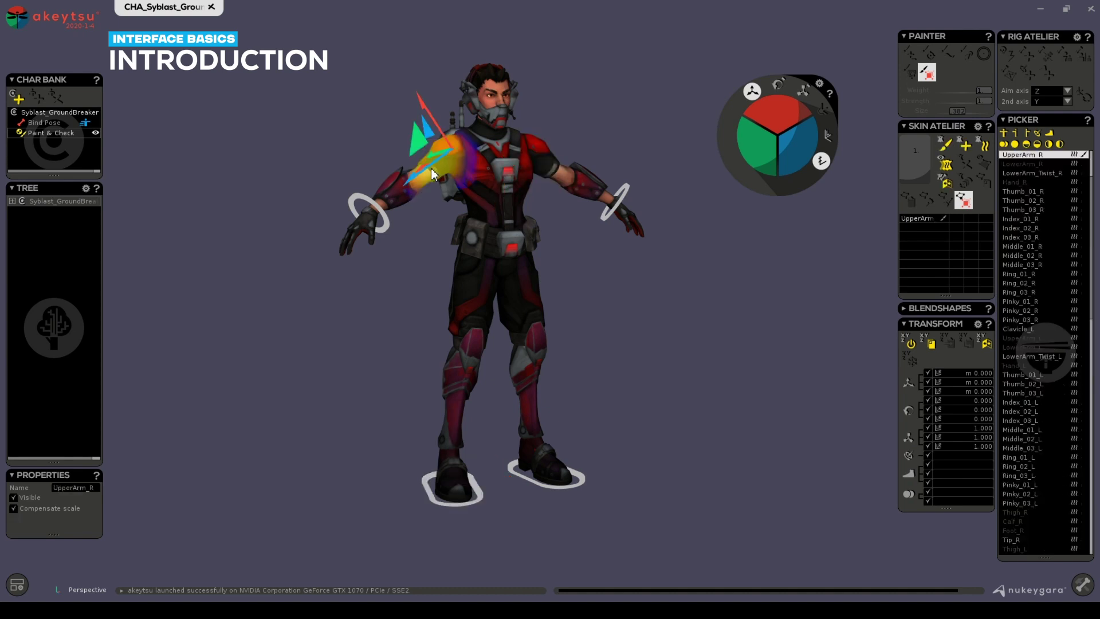
pyautogui.click(488, 249)
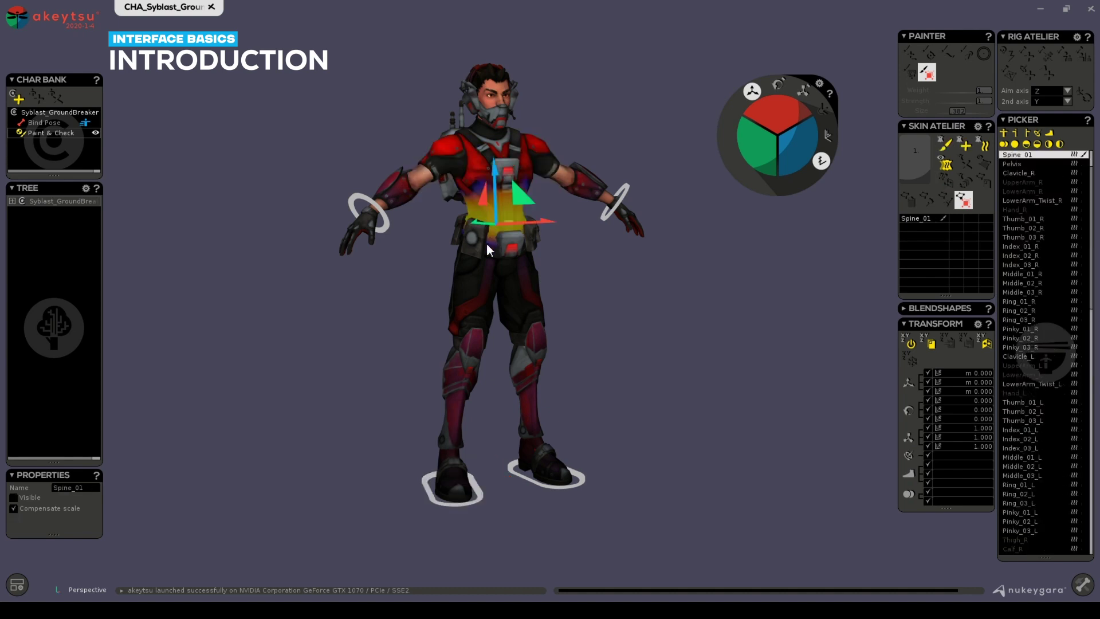
pyautogui.click(479, 298)
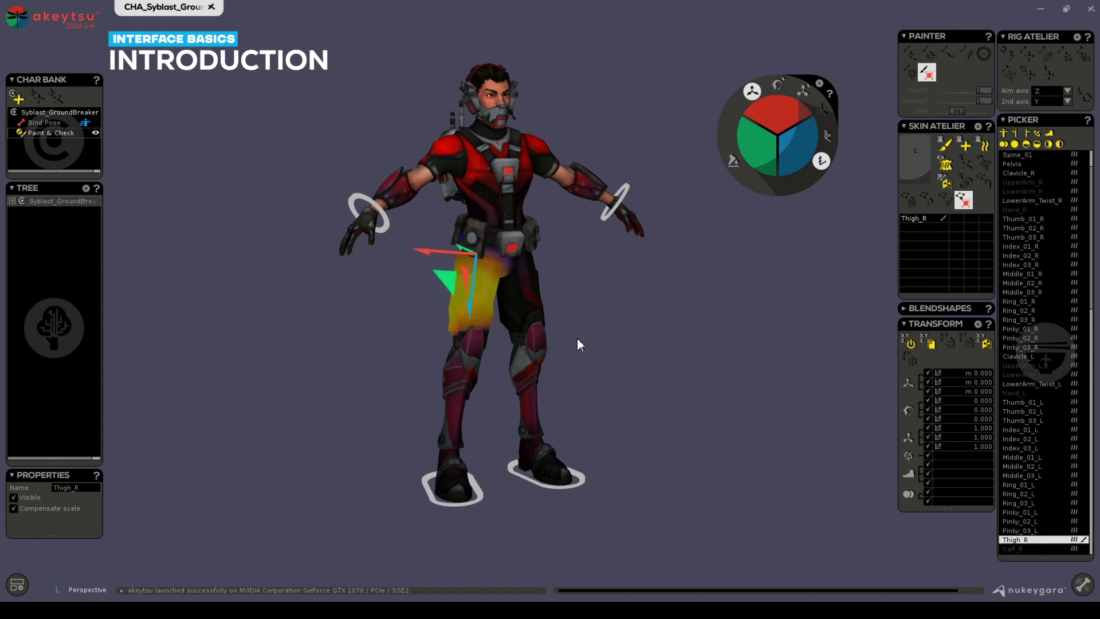
pyautogui.click(628, 184)
pyautogui.click(377, 213)
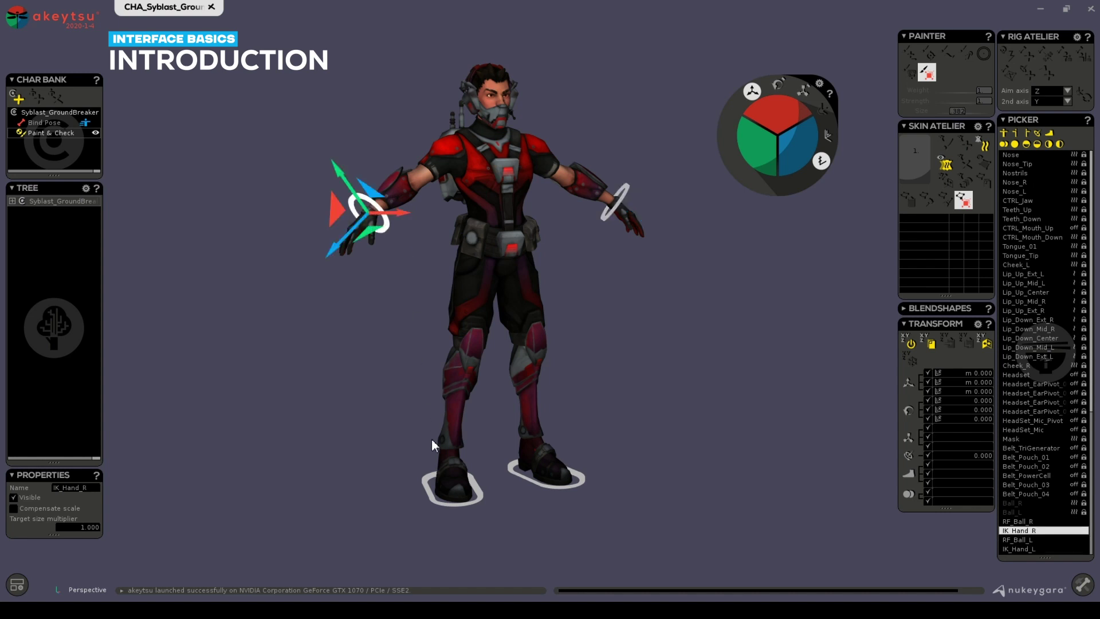
pyautogui.click(435, 498)
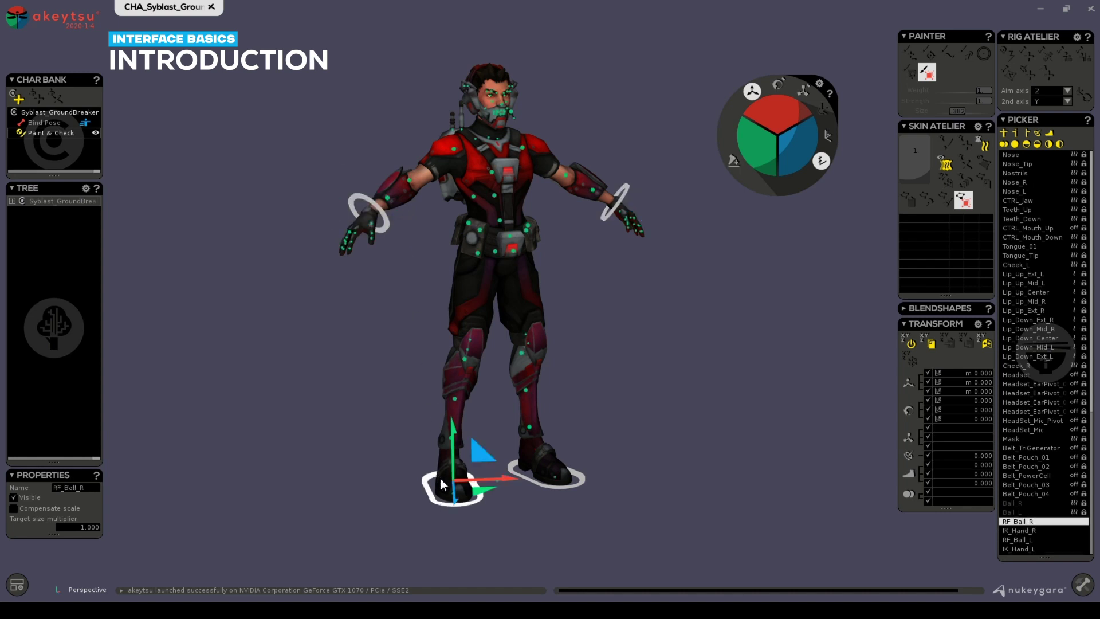
# - Return to animation mode, jump the Run animation to its frame-50 key, and view the character front-on
pyautogui.moveTo(483, 265)
pyautogui.click(1083, 592)
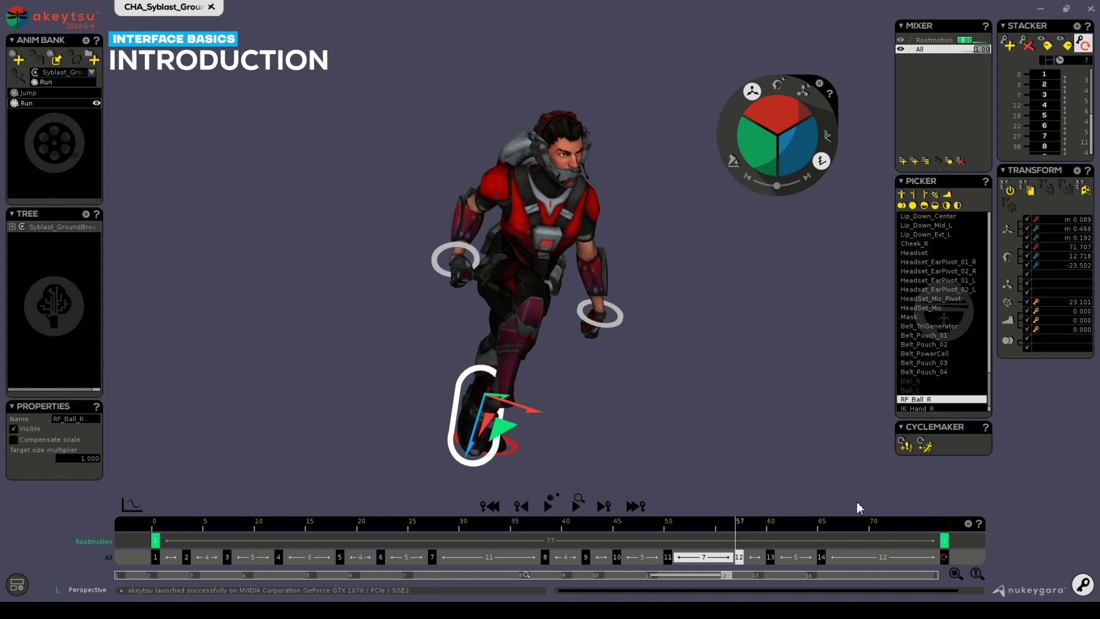
pyautogui.moveTo(592, 467); pyautogui.dragTo(605, 457, button='middle')
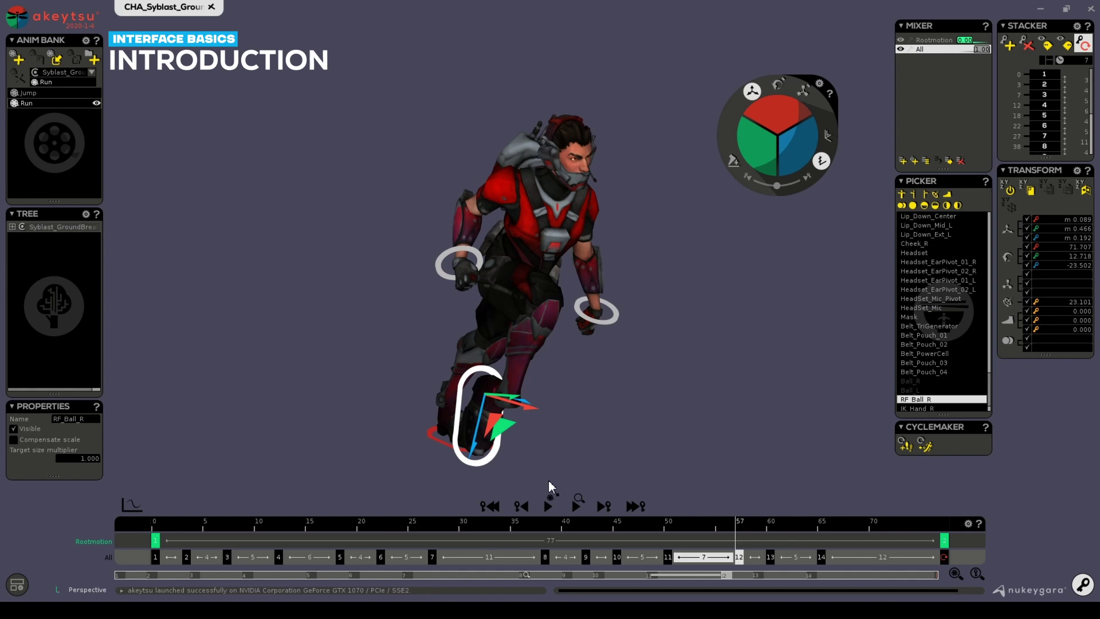
pyautogui.click(670, 558)
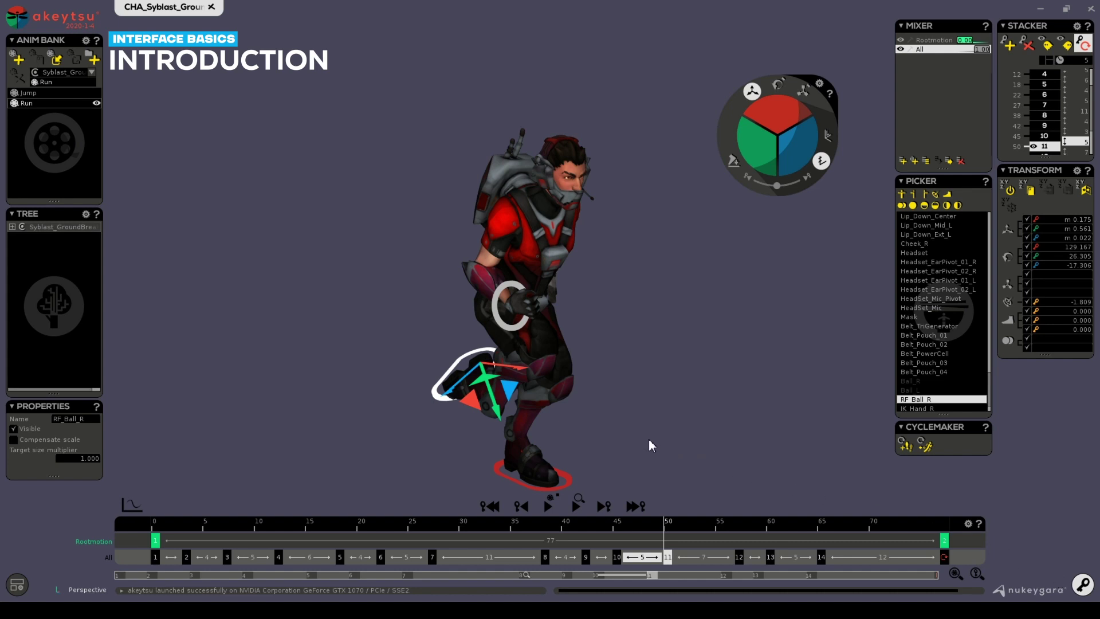
pyautogui.moveTo(632, 435); pyautogui.dragTo(568, 425, button='middle')
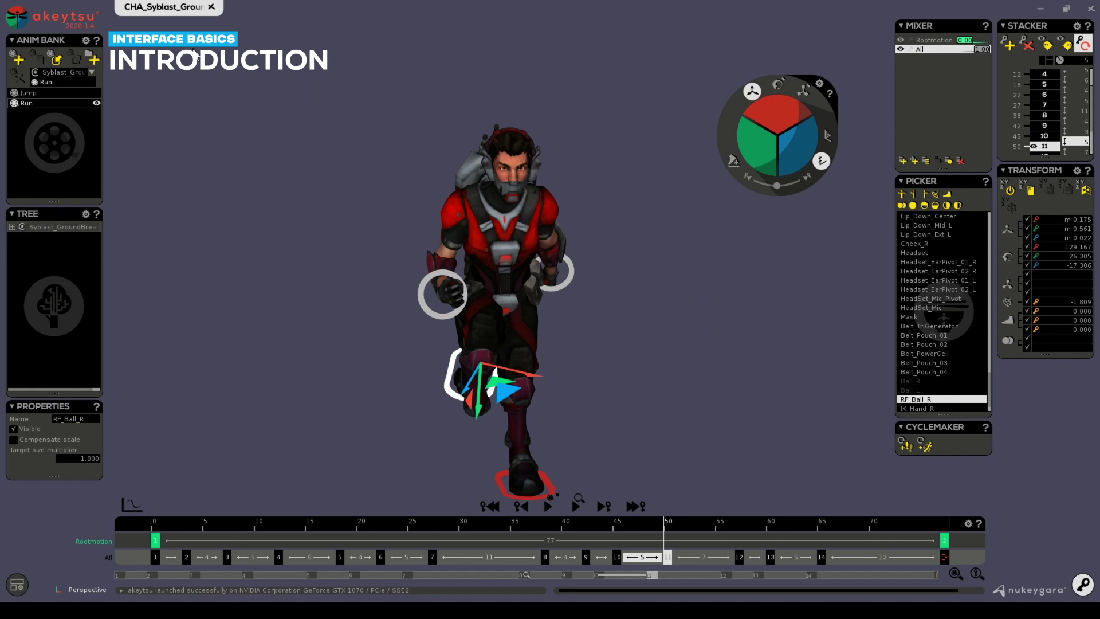
# - Open the main menu, then the viewport menu with shading, decorator, layout and camera options
pyautogui.click(18, 25)
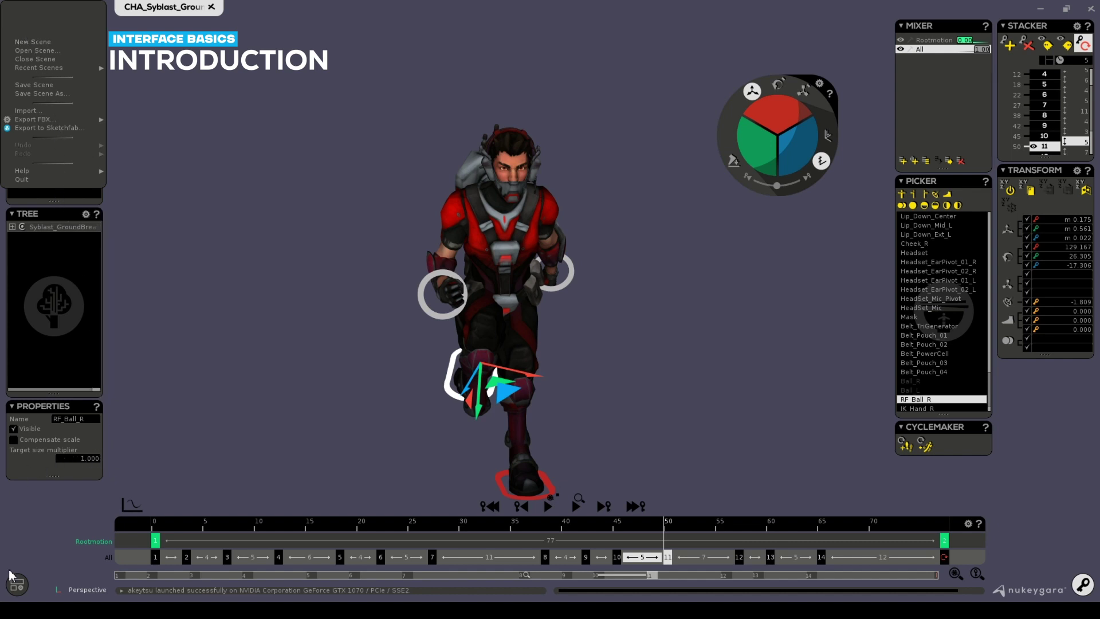
pyautogui.click(17, 587)
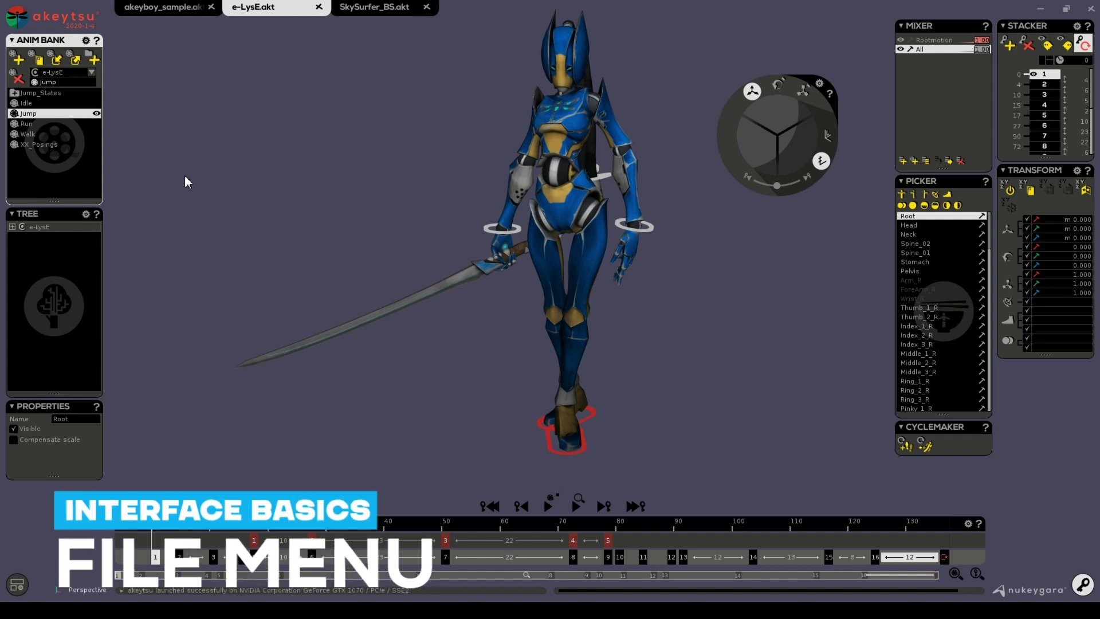
# - Create a new empty scene, New_4, from the File menu
pyautogui.click(18, 21)
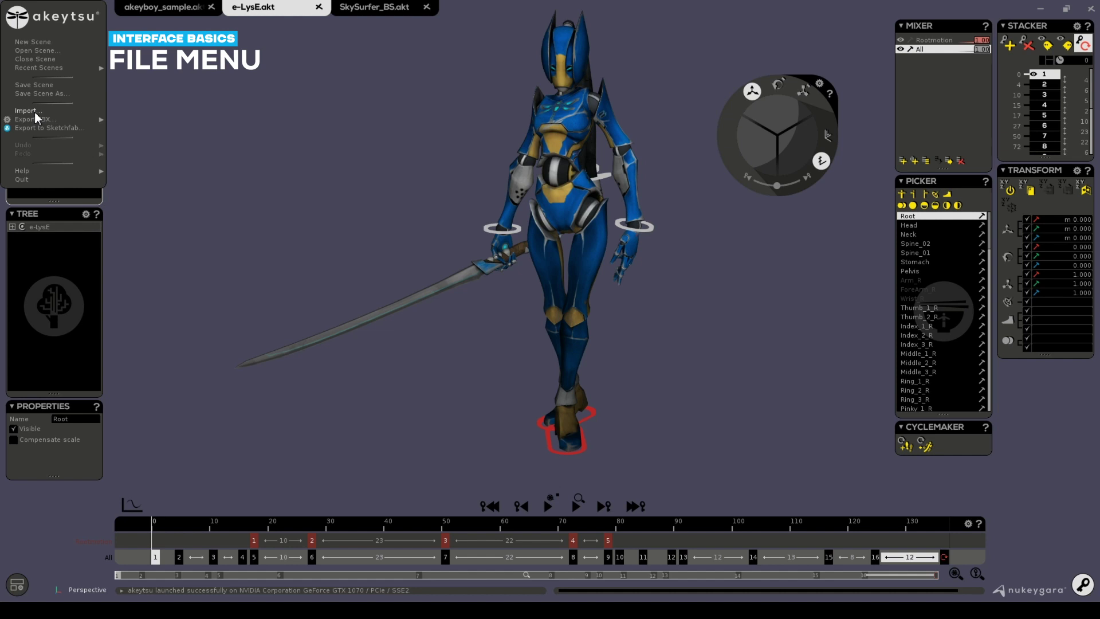
pyautogui.click(28, 42)
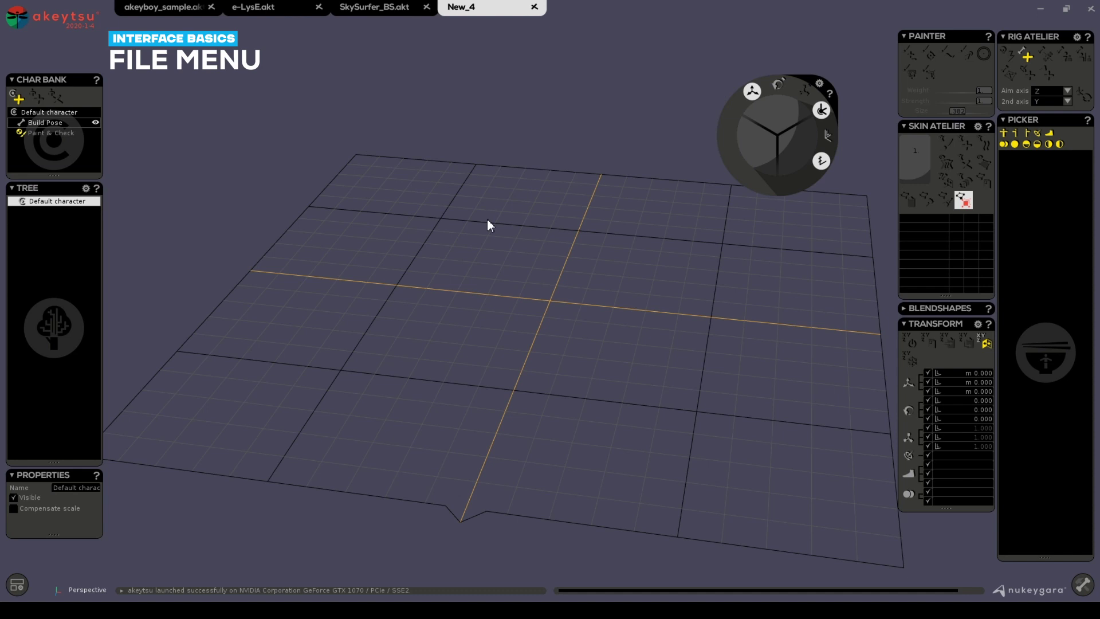
# - Cycle through the akeyboy_sample, e-LysE, SkySurfer_BS and New_4 scene tabs, ending on SkySurfer_BS
pyautogui.click(27, 16)
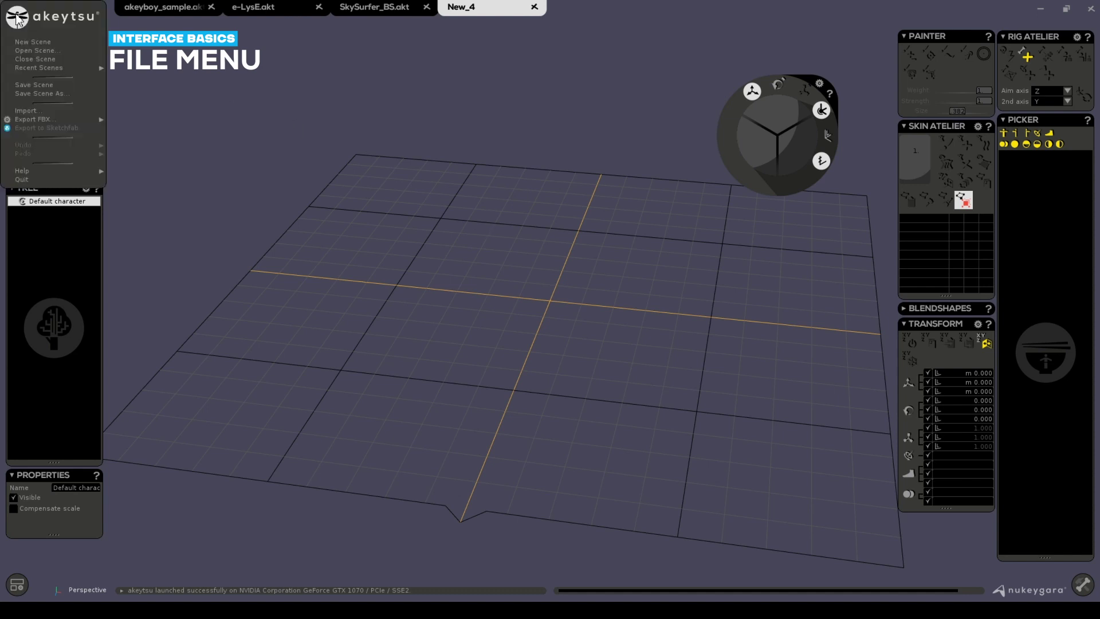
pyautogui.click(226, 152)
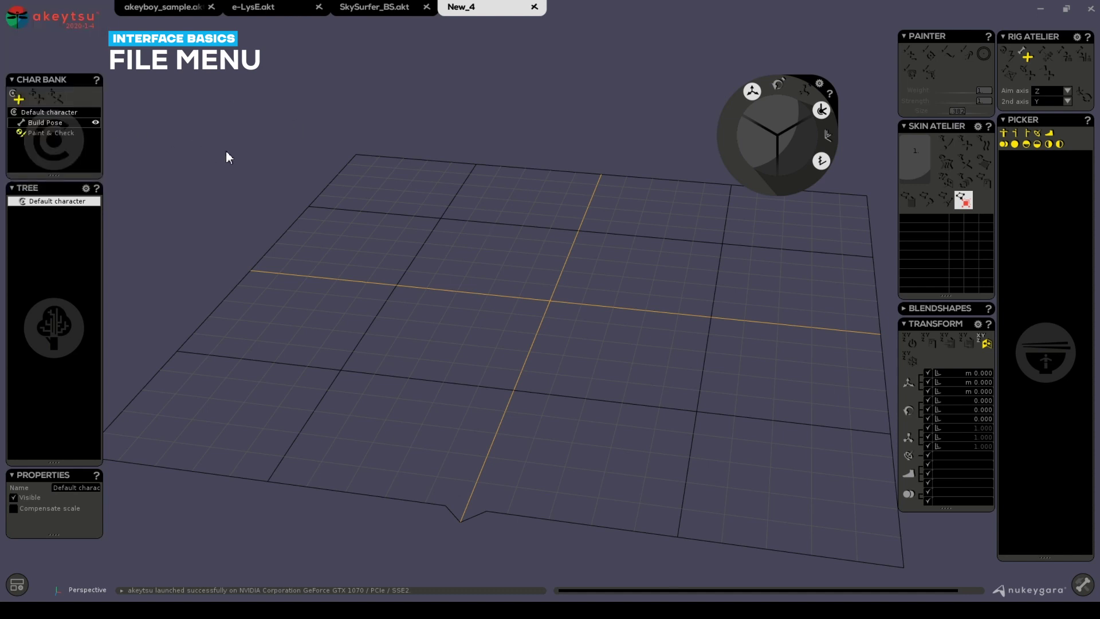
pyautogui.click(198, 9)
pyautogui.click(252, 10)
pyautogui.click(357, 8)
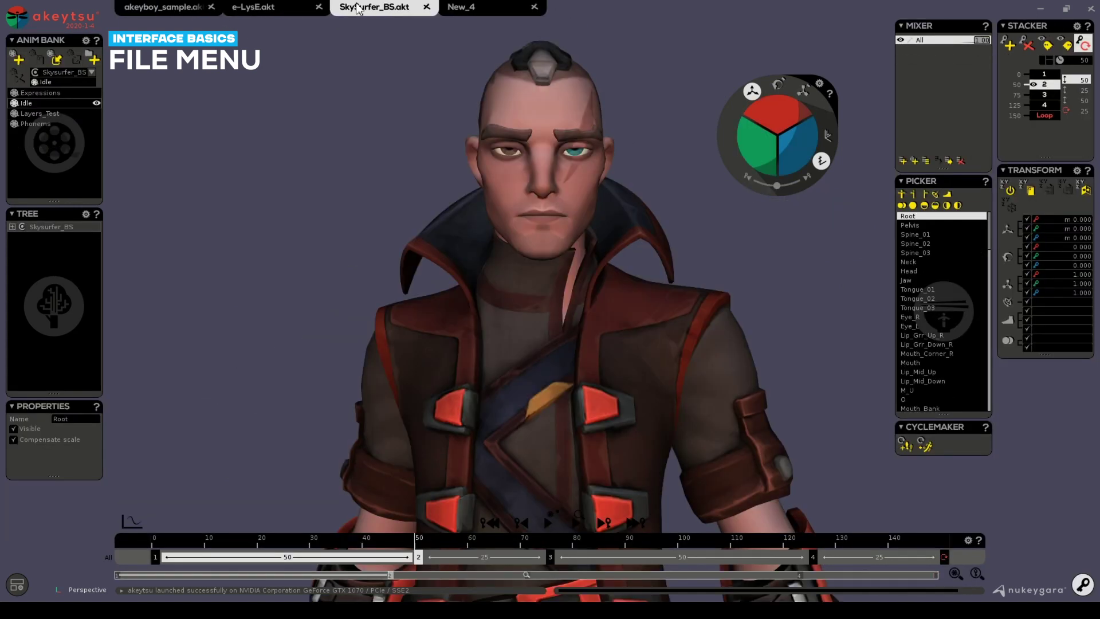
pyautogui.click(475, 9)
pyautogui.click(182, 9)
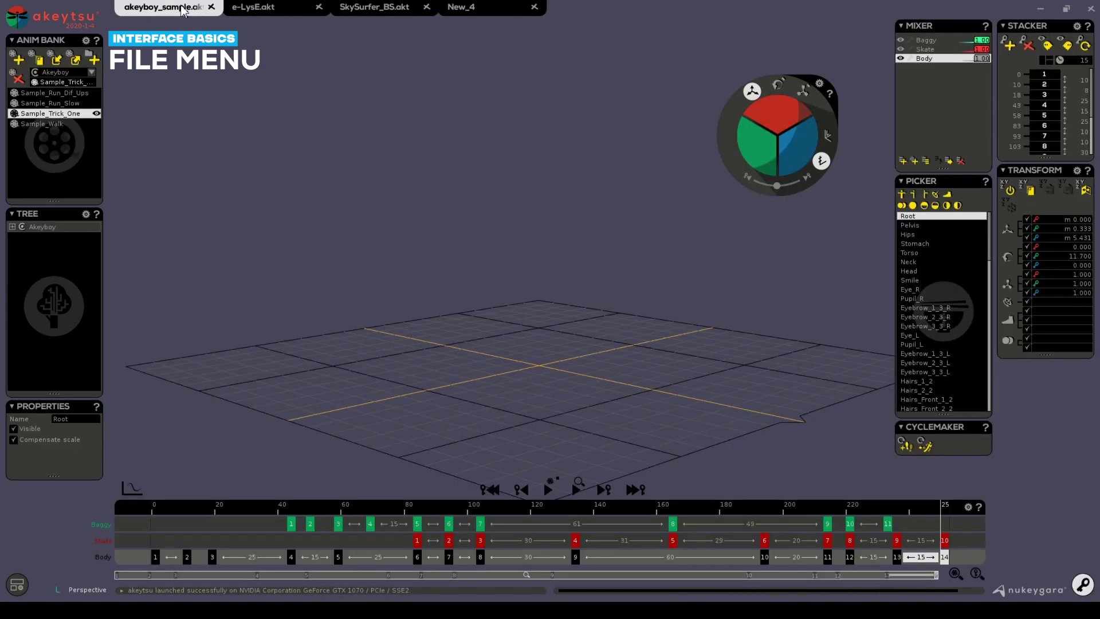
pyautogui.click(259, 9)
pyautogui.click(370, 11)
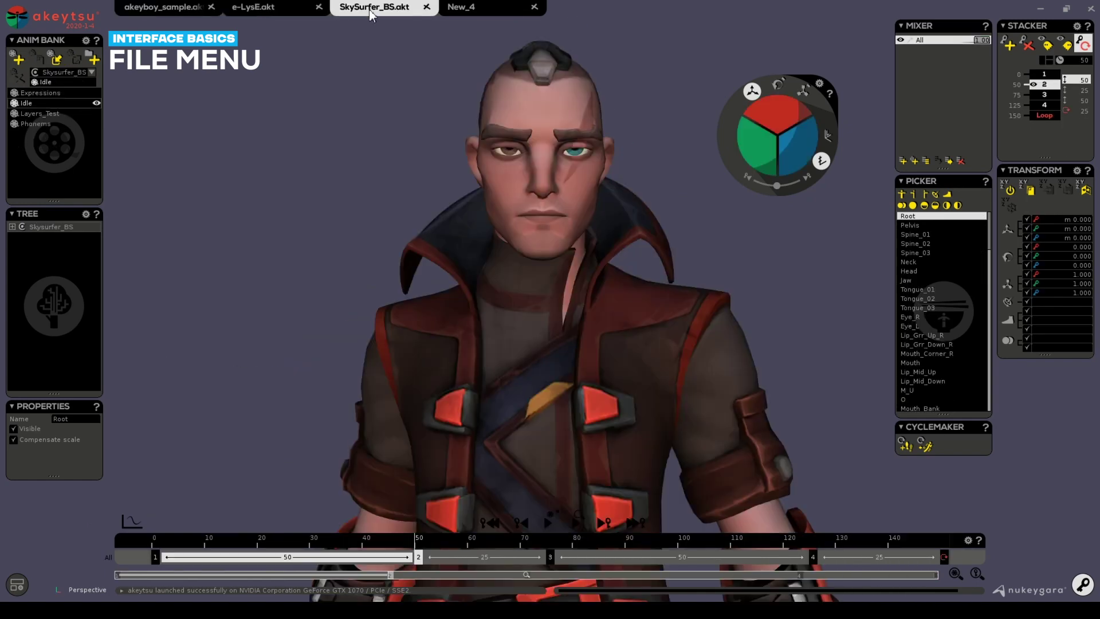
pyautogui.click(285, 13)
pyautogui.click(181, 15)
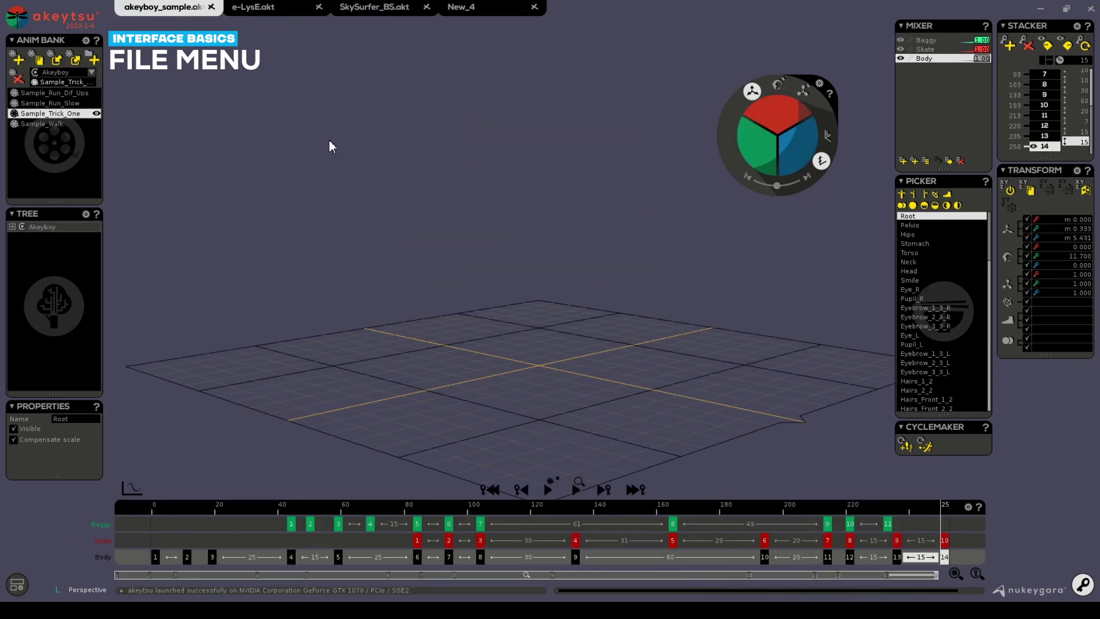
pyautogui.click(282, 7)
pyautogui.click(385, 11)
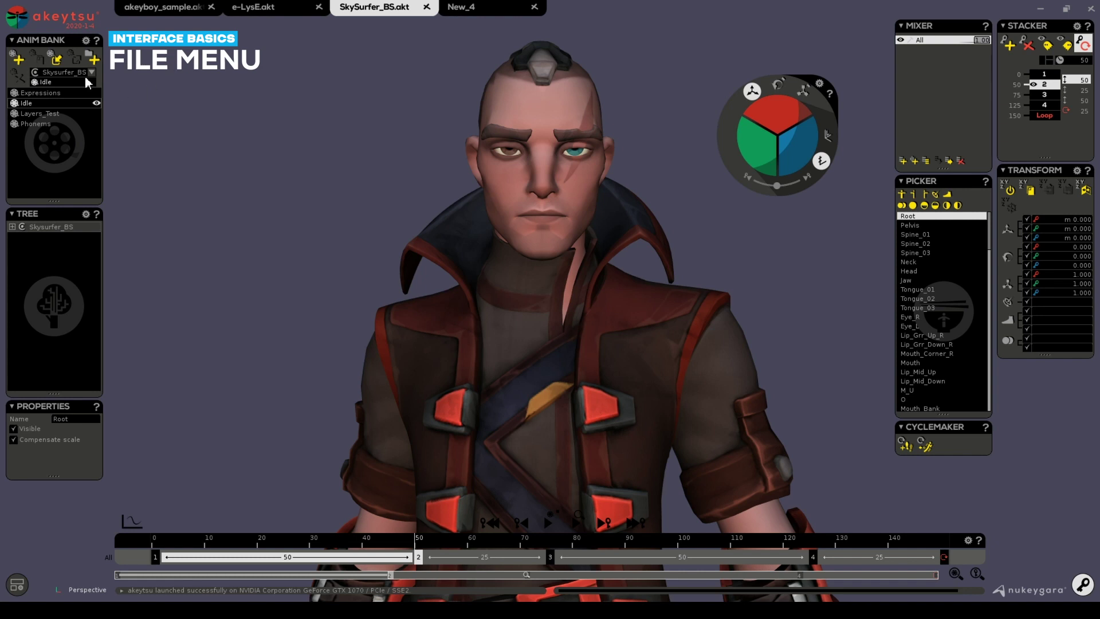
# - Load the Skysurfer character's Layers_Test animation with its four facial layers
pyautogui.click(16, 19)
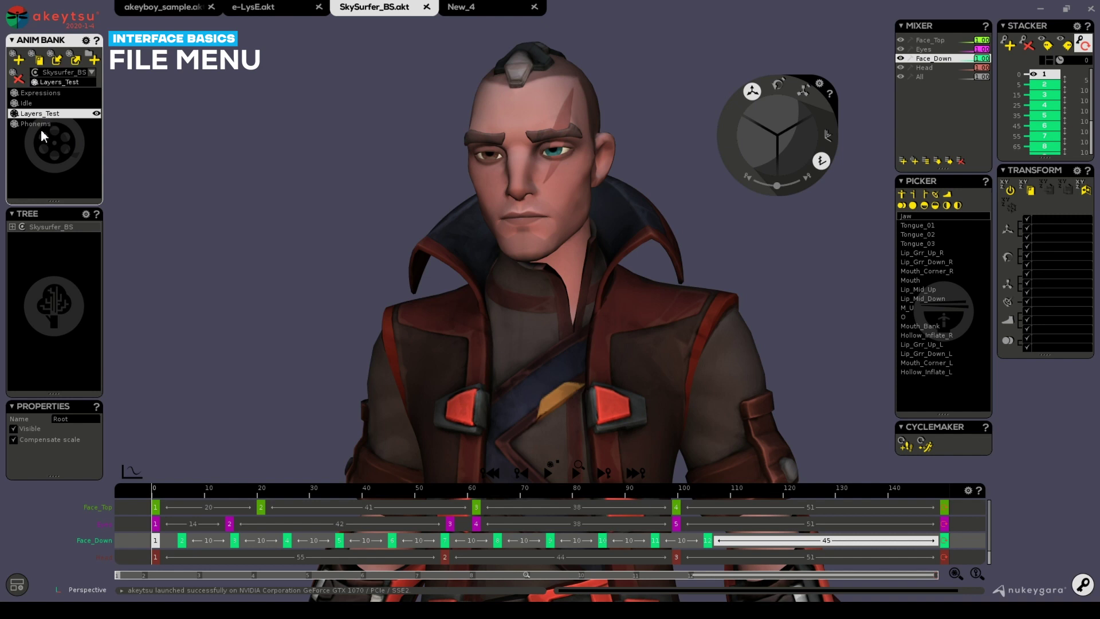
pyautogui.click(41, 128)
pyautogui.click(43, 114)
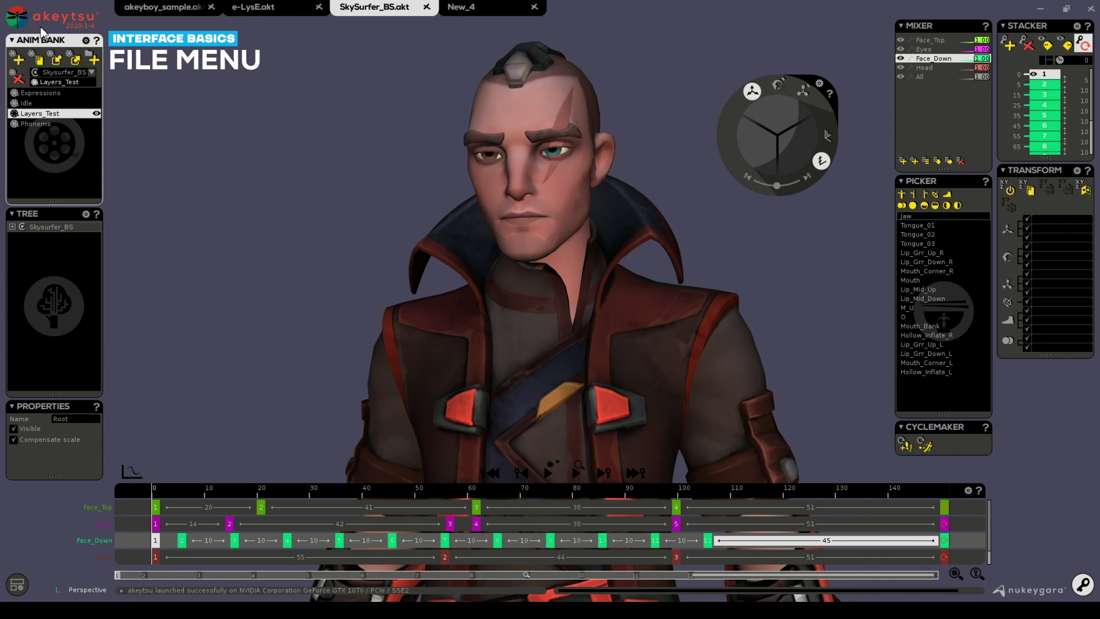
# - Bring up the main file commands menu again
pyautogui.click(19, 22)
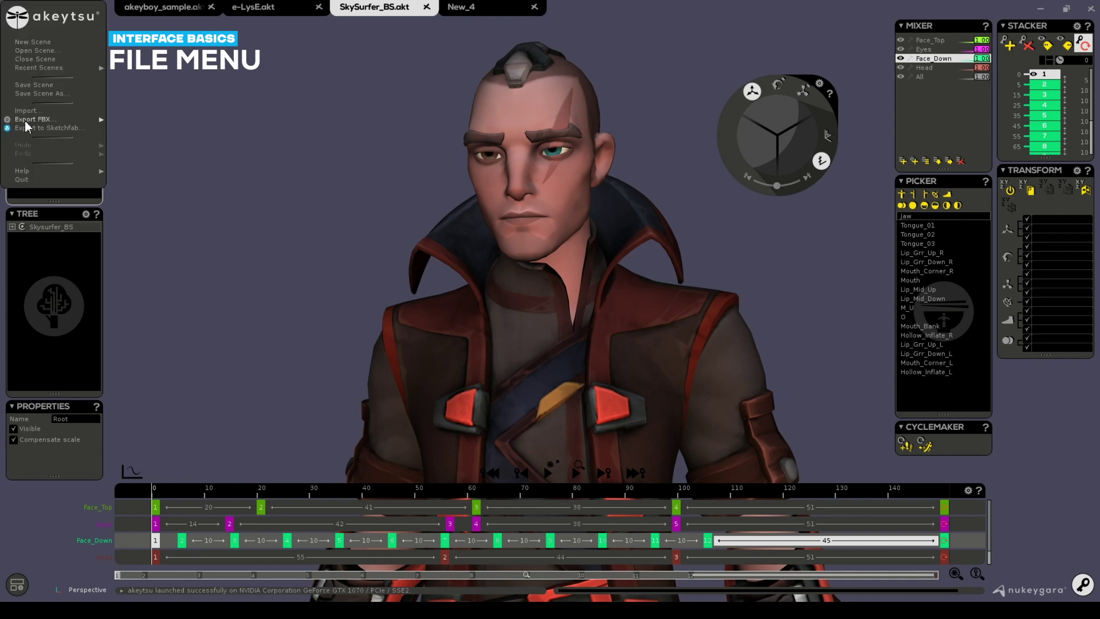
pyautogui.moveTo(25, 120)
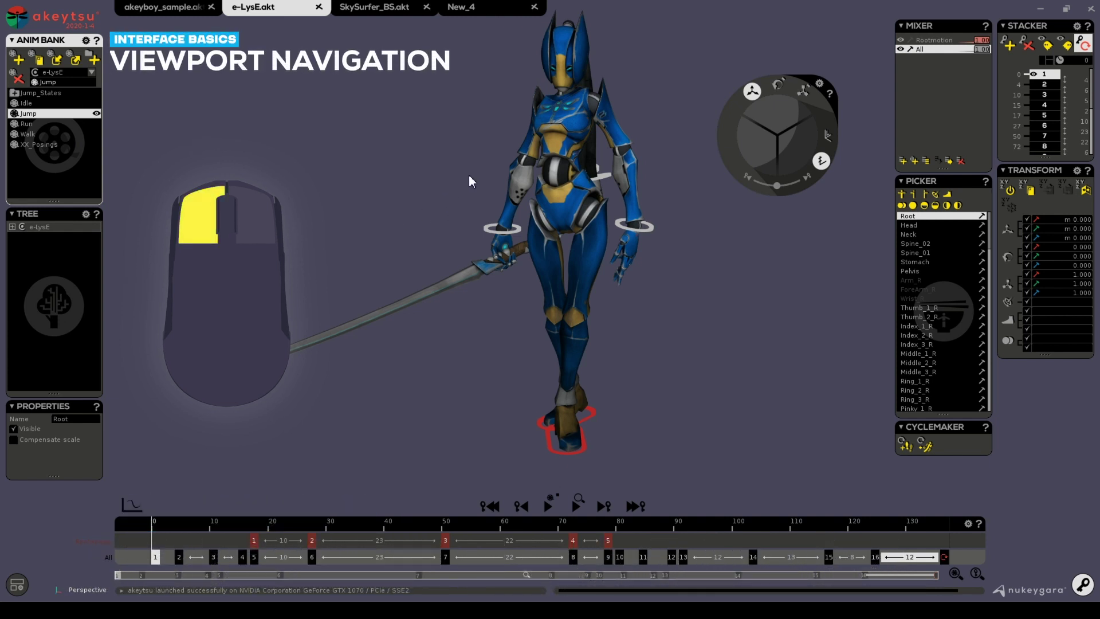
# - Orbit, pan and zoom the view around the e-LysE character
pyautogui.moveTo(468, 175)
pyautogui.mouseDown()
pyautogui.moveTo(550, 178)
pyautogui.moveTo(400, 181)
pyautogui.moveTo(483, 185)
pyautogui.mouseUp()
pyautogui.moveTo(564, 182); pyautogui.dragTo(644, 184)
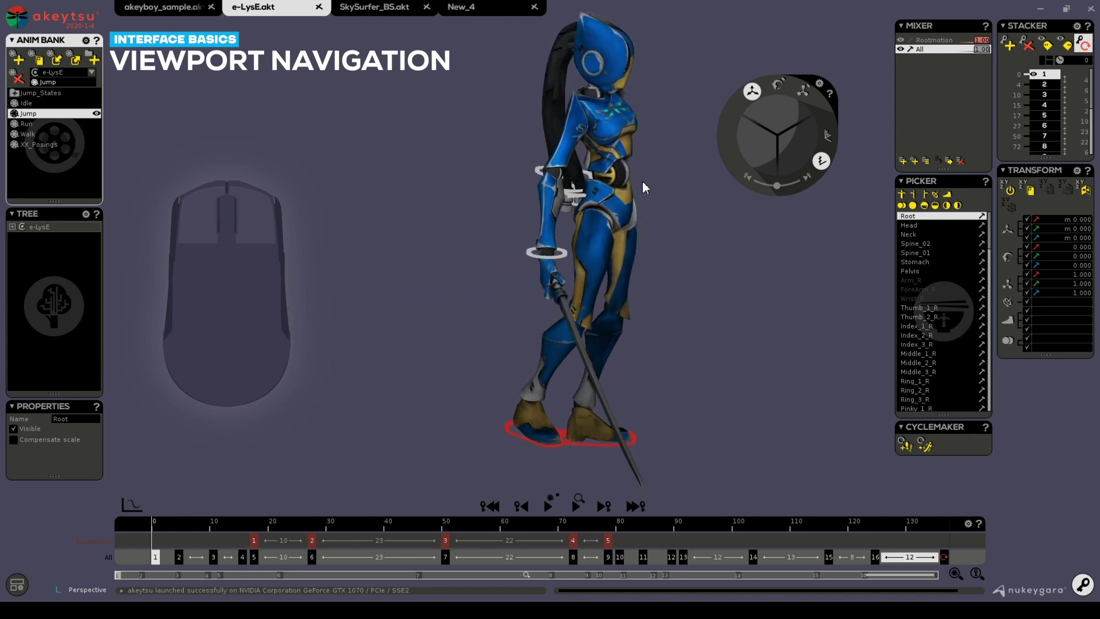
pyautogui.moveTo(543, 191); pyautogui.dragTo(461, 200)
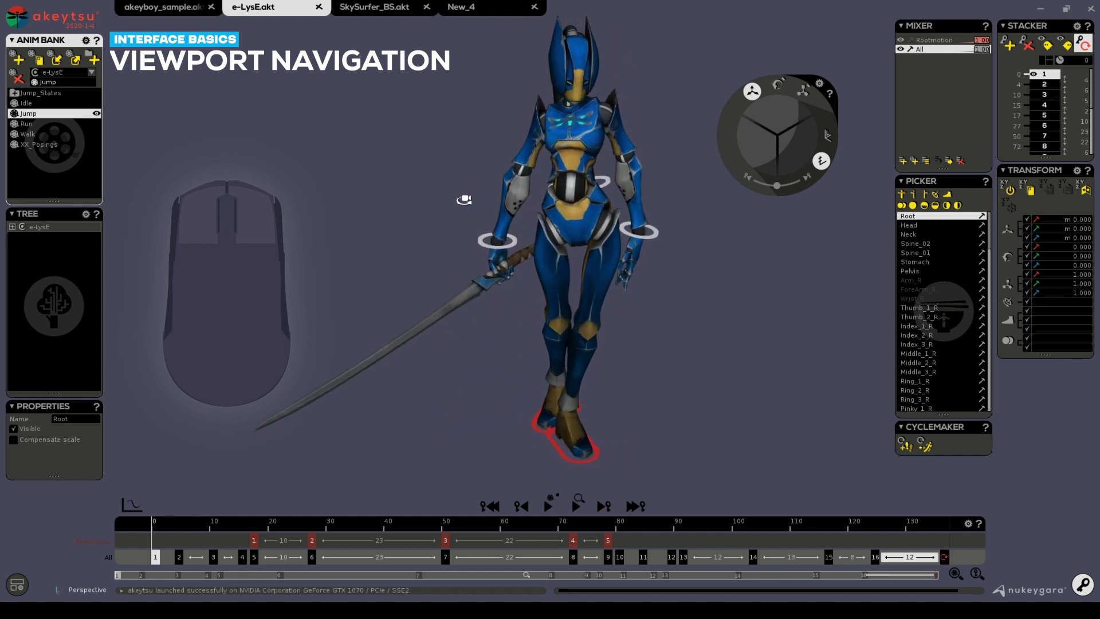
pyautogui.moveTo(515, 214); pyautogui.dragTo(598, 183, button='middle')
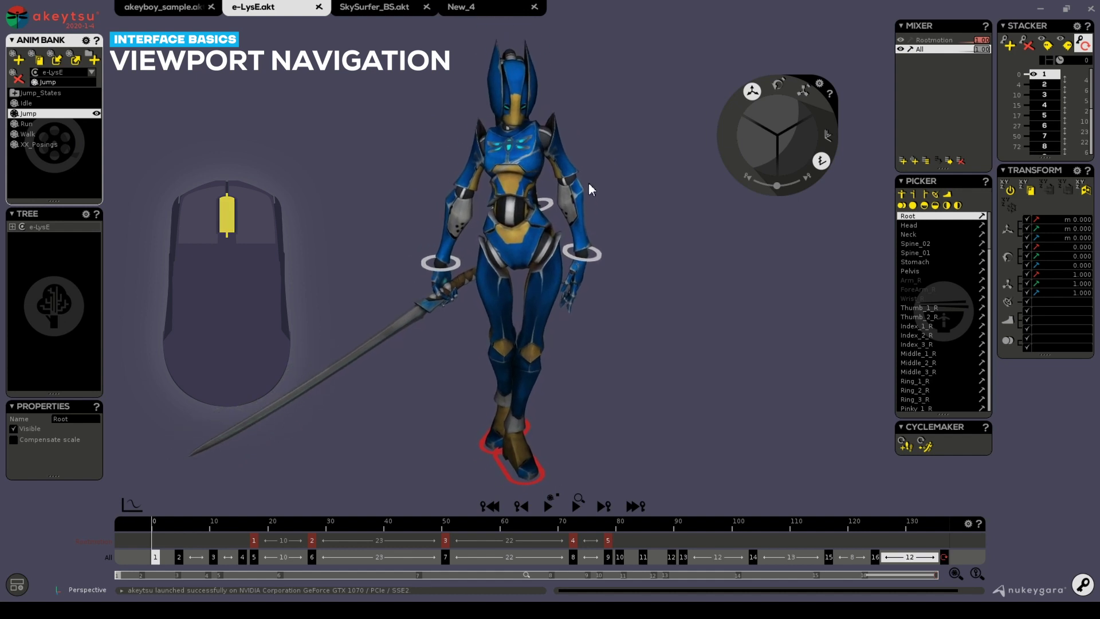
pyautogui.moveTo(595, 184); pyautogui.dragTo(531, 199, button='right')
# - Select e-LysE's Stomach bone and inspect her torso from the front and right side
pyautogui.click(513, 171)
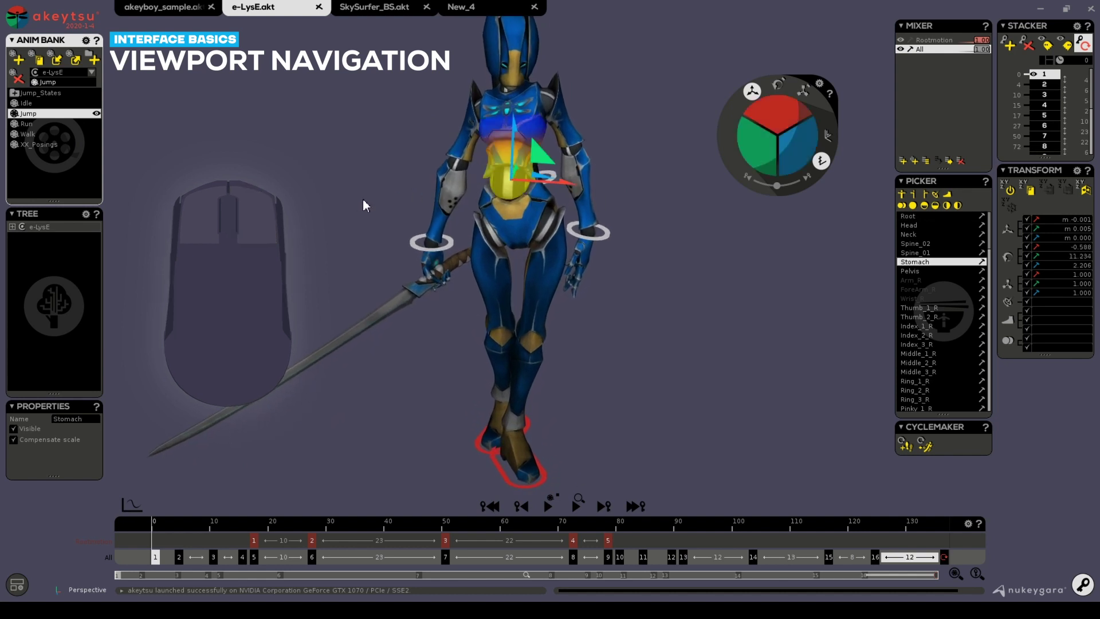
pyautogui.moveTo(352, 207); pyautogui.dragTo(277, 189)
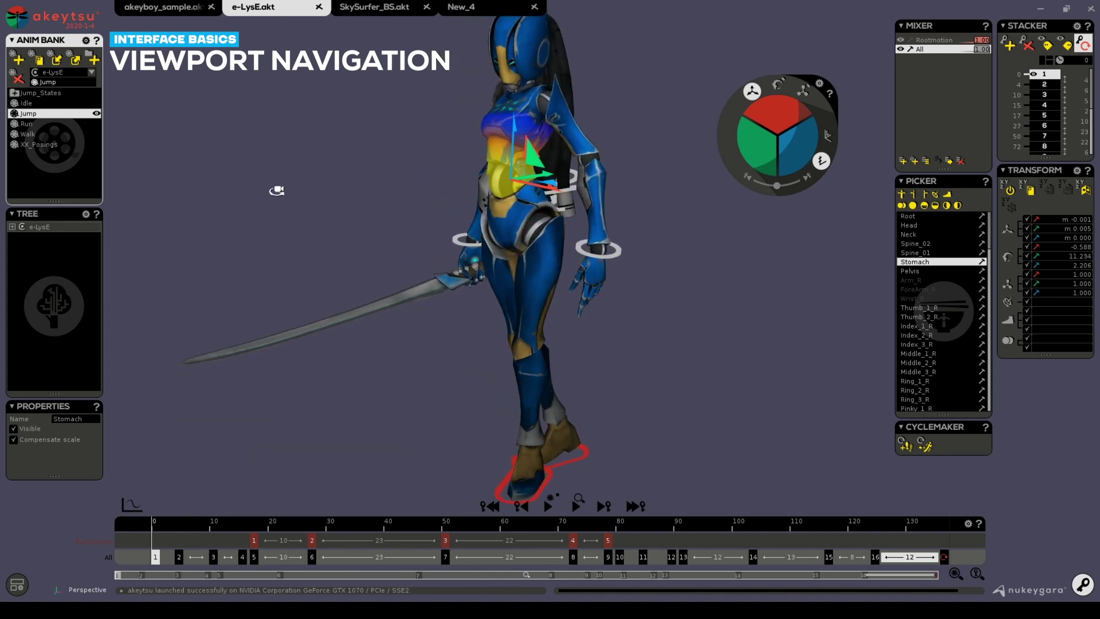
pyautogui.moveTo(277, 189); pyautogui.dragTo(352, 261, button='right')
pyautogui.moveTo(351, 261); pyautogui.dragTo(451, 267)
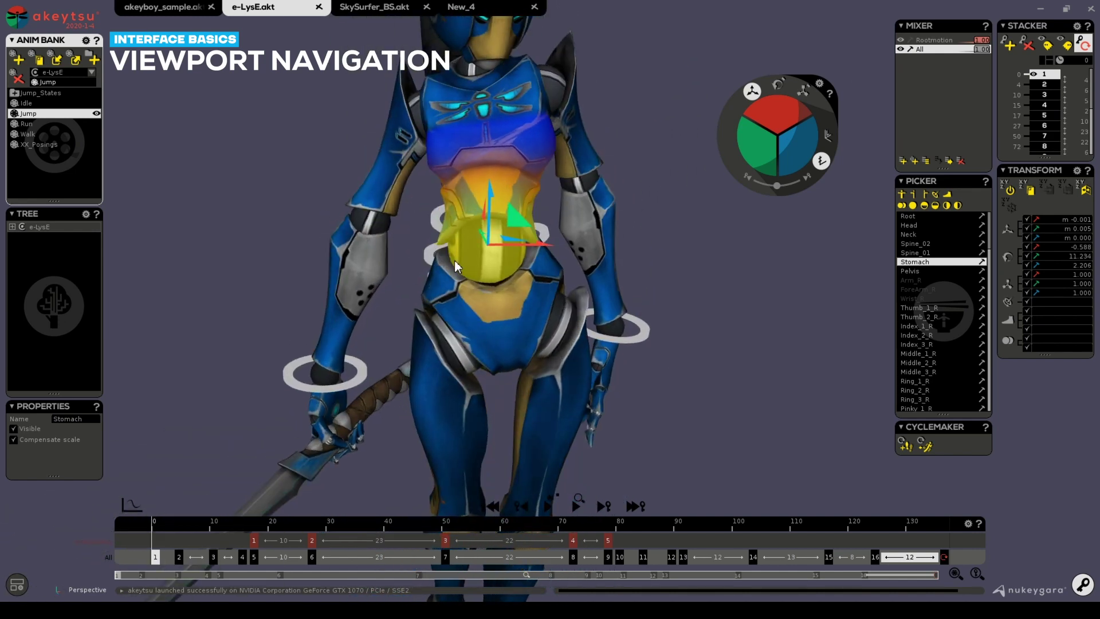
pyautogui.moveTo(700, 302)
pyautogui.mouseDown(button='right')
pyautogui.moveTo(647, 296)
pyautogui.moveTo(659, 306)
pyautogui.mouseUp(button='right')
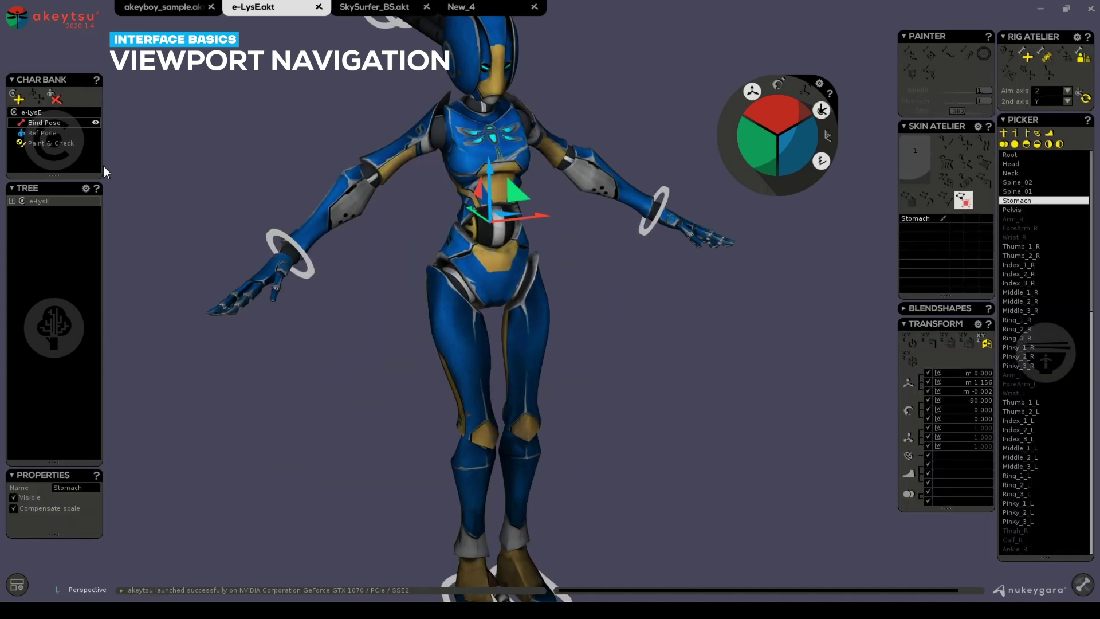
# - Show Stomach weights in Paint & Check, ready the weight brush, and undo a chest test stroke
pyautogui.click(38, 144)
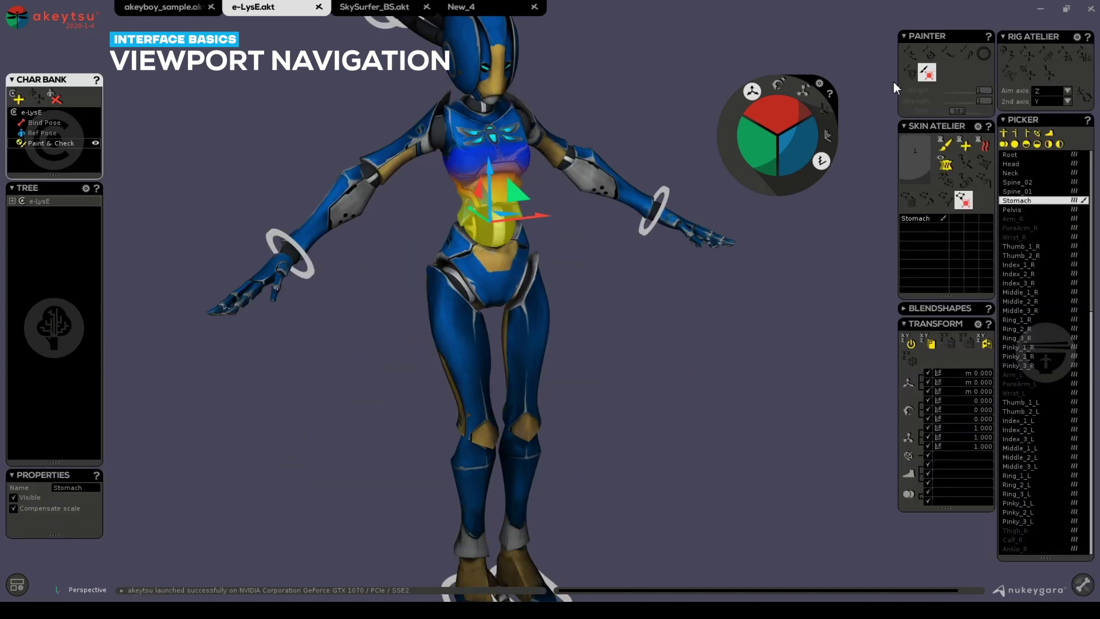
pyautogui.click(945, 144)
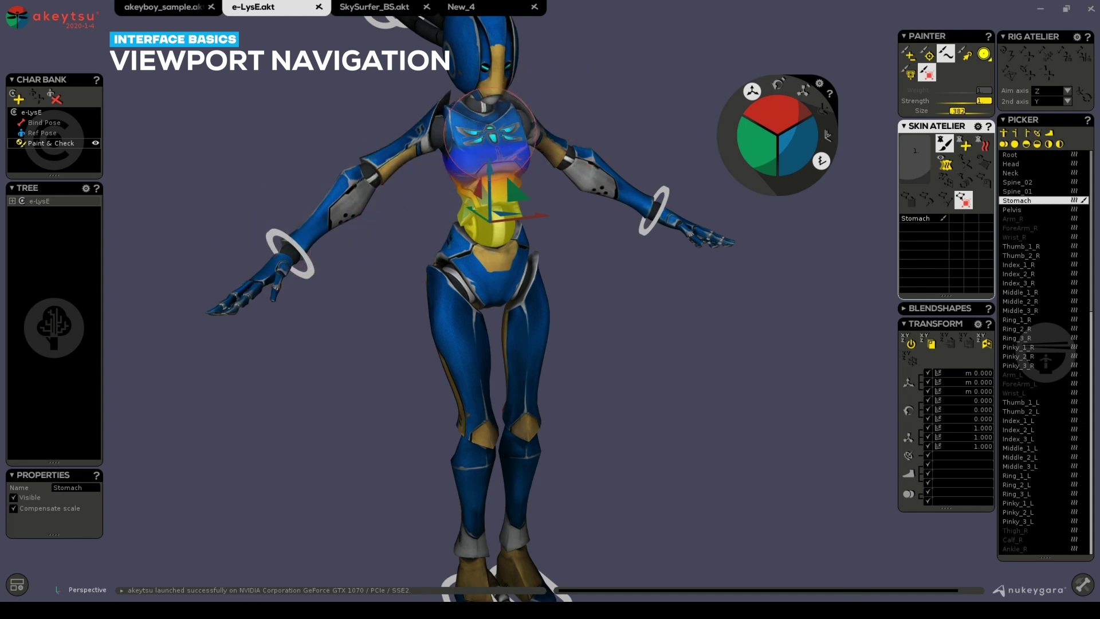
pyautogui.moveTo(513, 159)
pyautogui.mouseDown()
pyautogui.moveTo(478, 201)
pyautogui.moveTo(491, 106)
pyautogui.moveTo(470, 169)
pyautogui.moveTo(528, 148)
pyautogui.moveTo(479, 157)
pyautogui.moveTo(514, 215)
pyautogui.moveTo(585, 219)
pyautogui.mouseUp()
pyautogui.hotkey('ctrl', 'z')
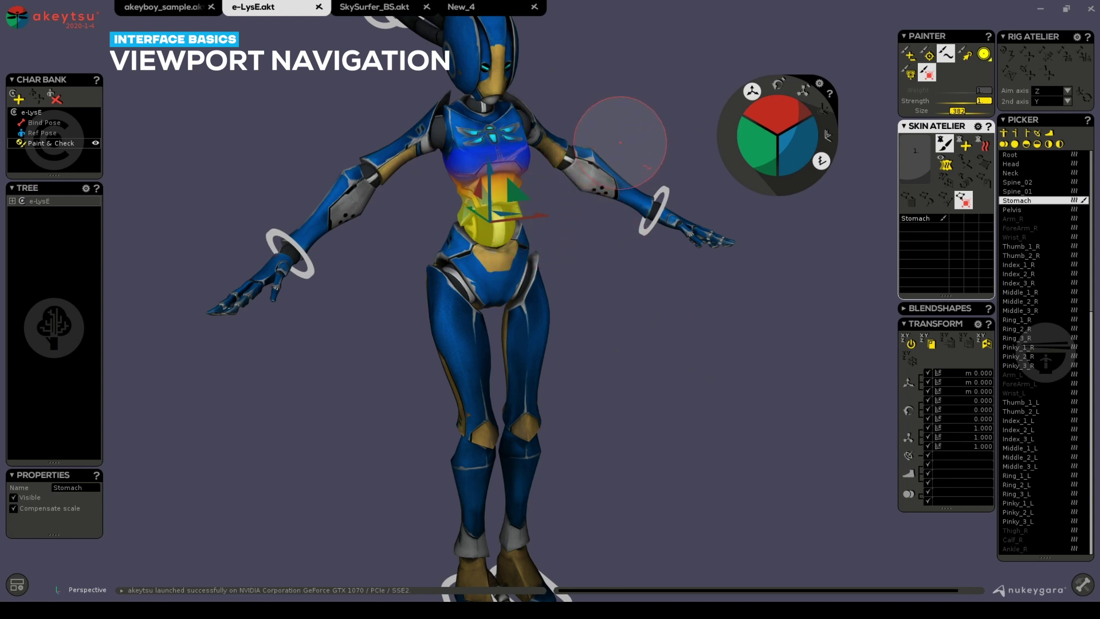
# - Holding V, pan left and zoom into a three-quarter view of e-LysE while weight painting
pyautogui.press('v')
pyautogui.moveTo(596, 136); pyautogui.dragTo(561, 161)
pyautogui.moveTo(560, 161); pyautogui.dragTo(466, 172, button='middle')
pyautogui.moveTo(467, 172); pyautogui.dragTo(578, 241, button='right')
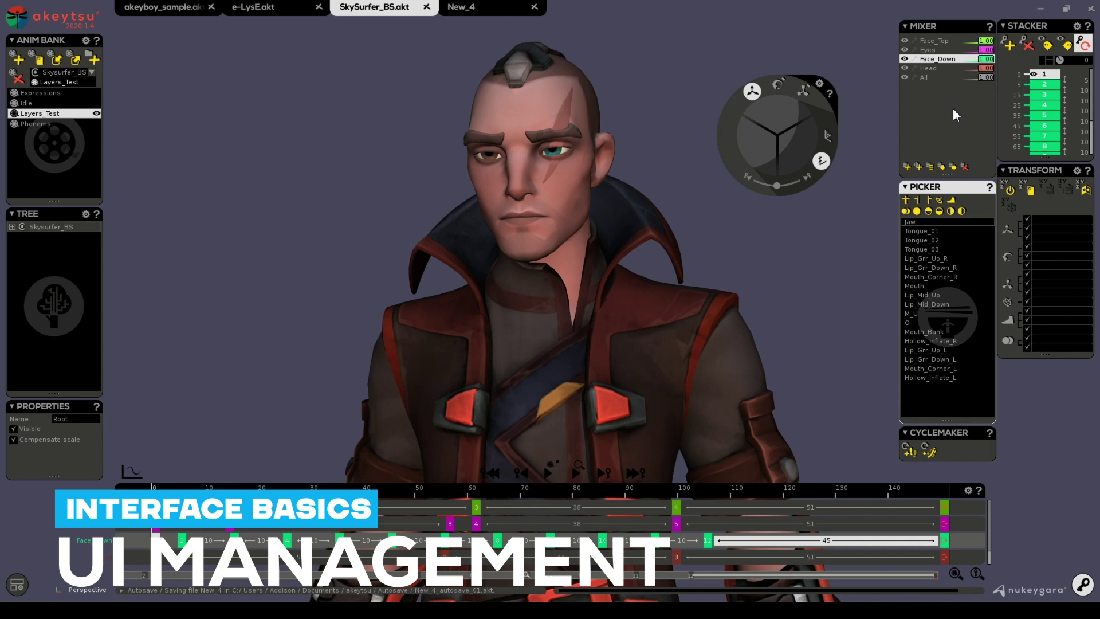
# - Redock the Picker panel lower and drag the Mixer/Picker divider down to enlarge the Mixer
pyautogui.moveTo(964, 187)
pyautogui.mouseDown()
pyautogui.moveTo(859, 237)
pyautogui.moveTo(734, 242)
pyautogui.moveTo(964, 193)
pyautogui.moveTo(846, 224)
pyautogui.moveTo(865, 230)
pyautogui.moveTo(968, 192)
pyautogui.mouseUp()
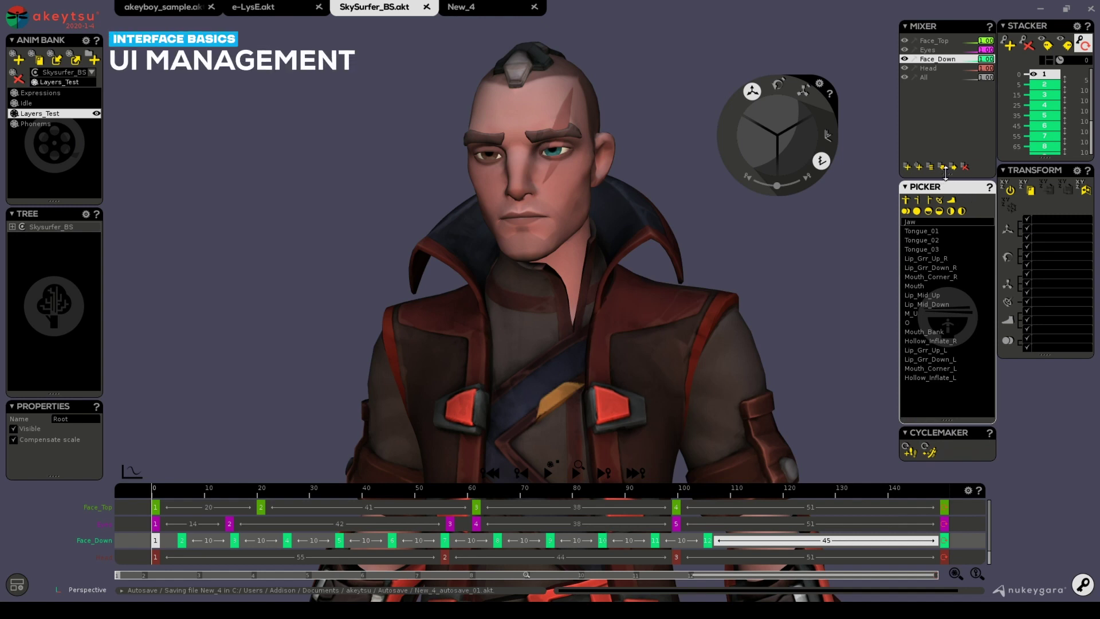
pyautogui.moveTo(947, 172); pyautogui.dragTo(955, 307)
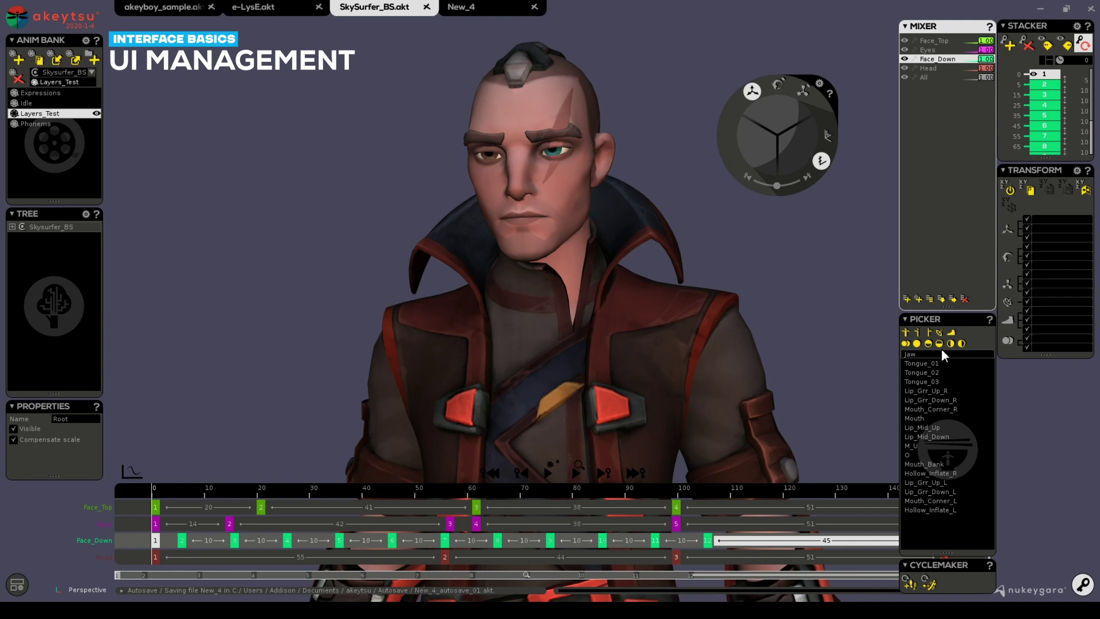
# - Undo the layout change and bring up the Tree page in Preferences
pyautogui.hotkey('ctrl', 'z')
pyautogui.click(17, 584)
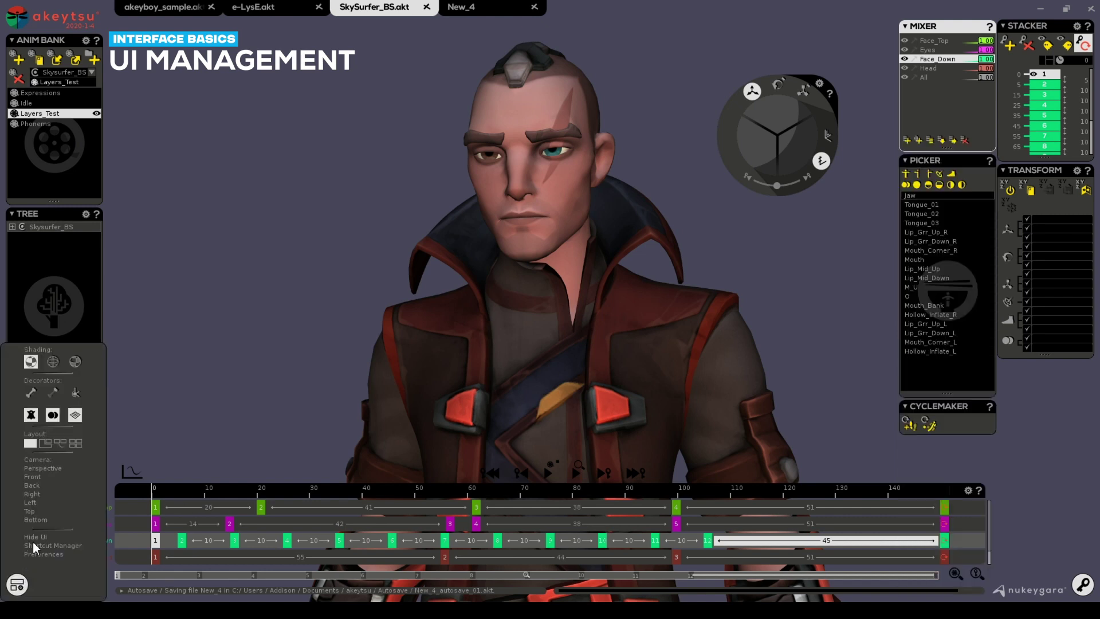
pyautogui.click(41, 554)
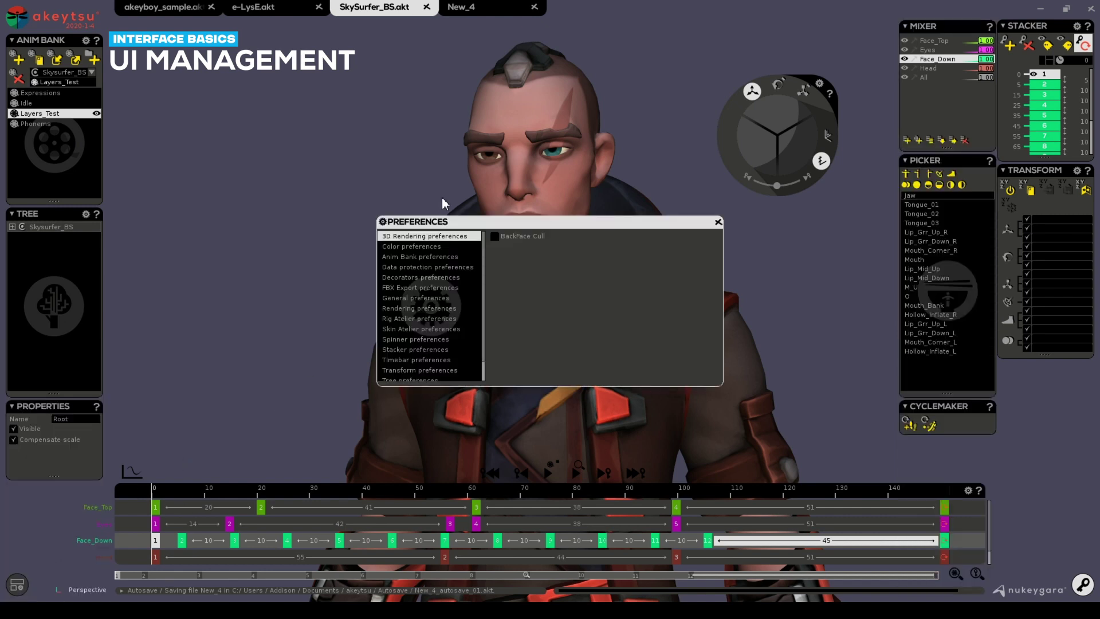
pyautogui.moveTo(460, 224); pyautogui.dragTo(346, 185)
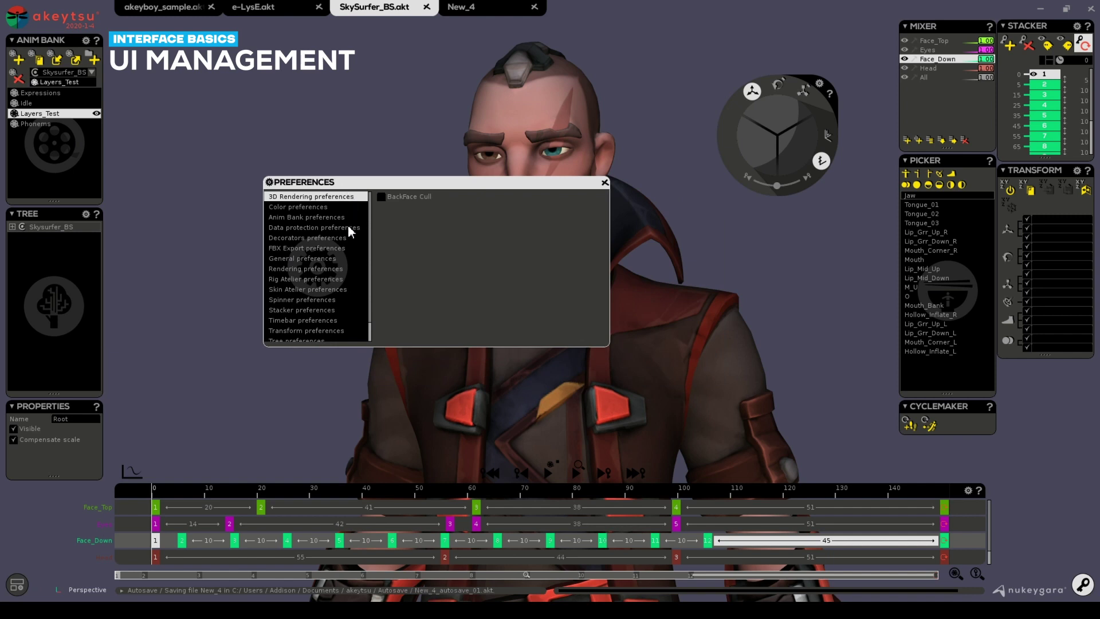
pyautogui.scroll(-1, 321, 256)
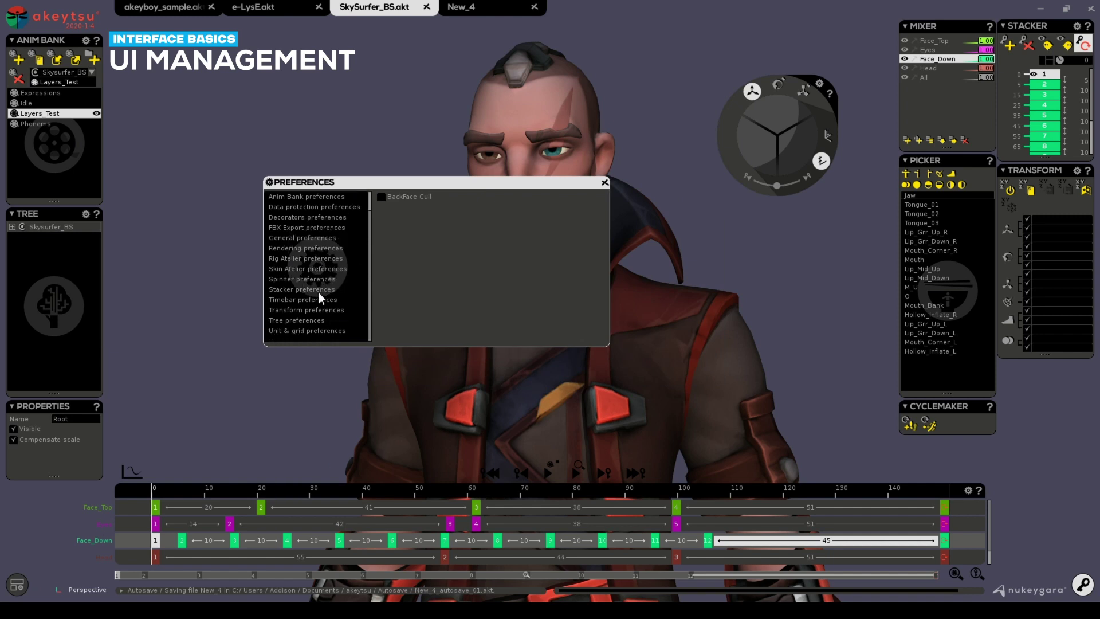
pyautogui.click(309, 321)
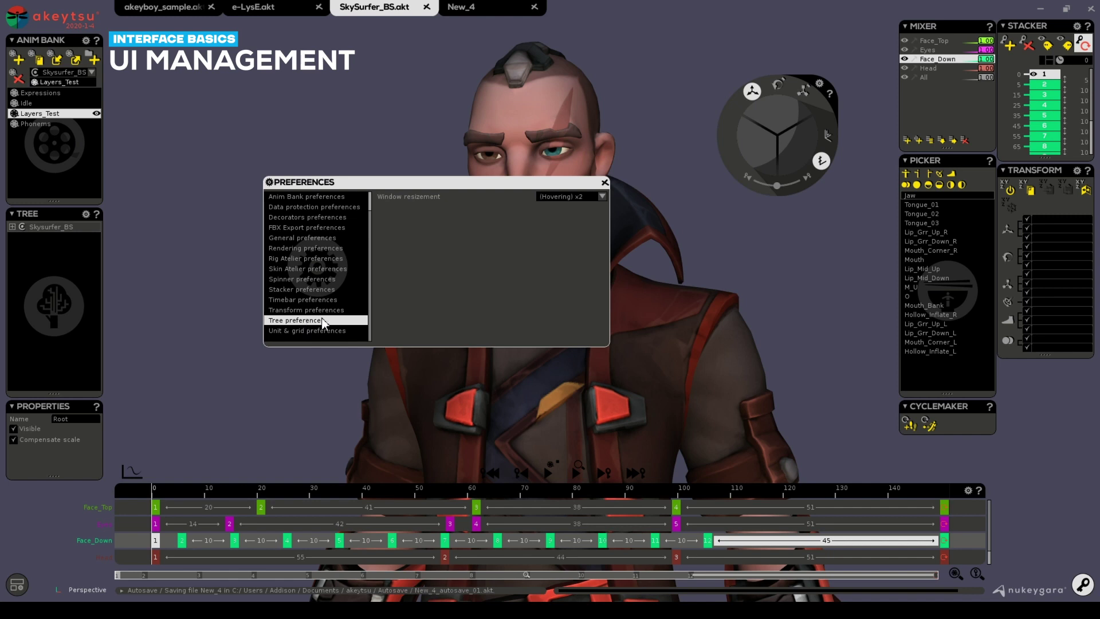
# - Set Tree window resizement to (Frozen) x3.5 and drag the Tree/Properties splitter down
pyautogui.click(602, 197)
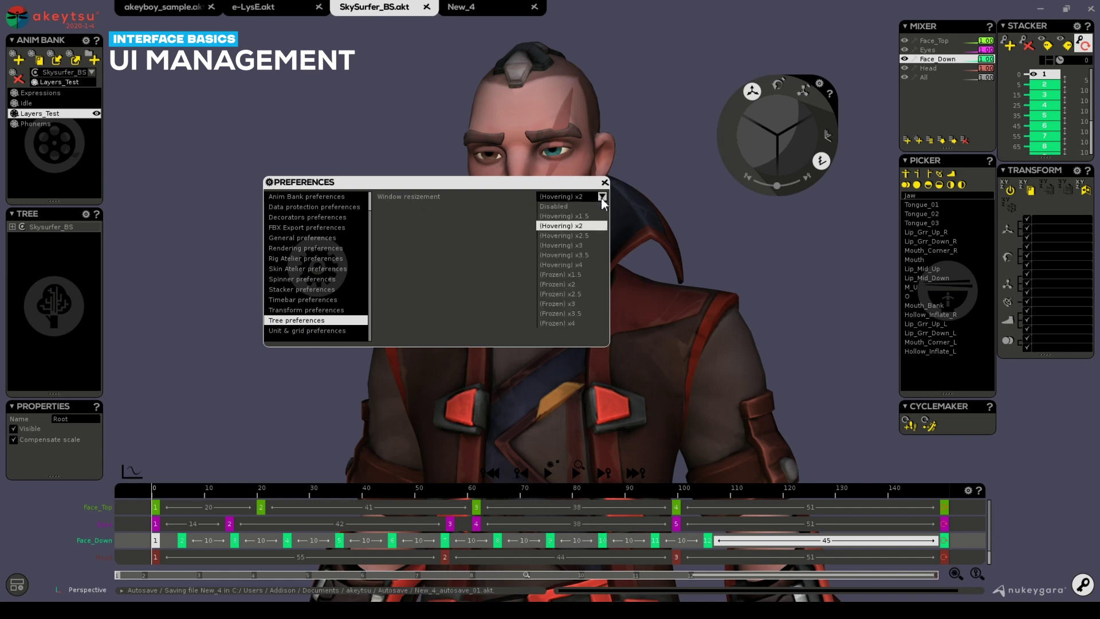
pyautogui.click(454, 283)
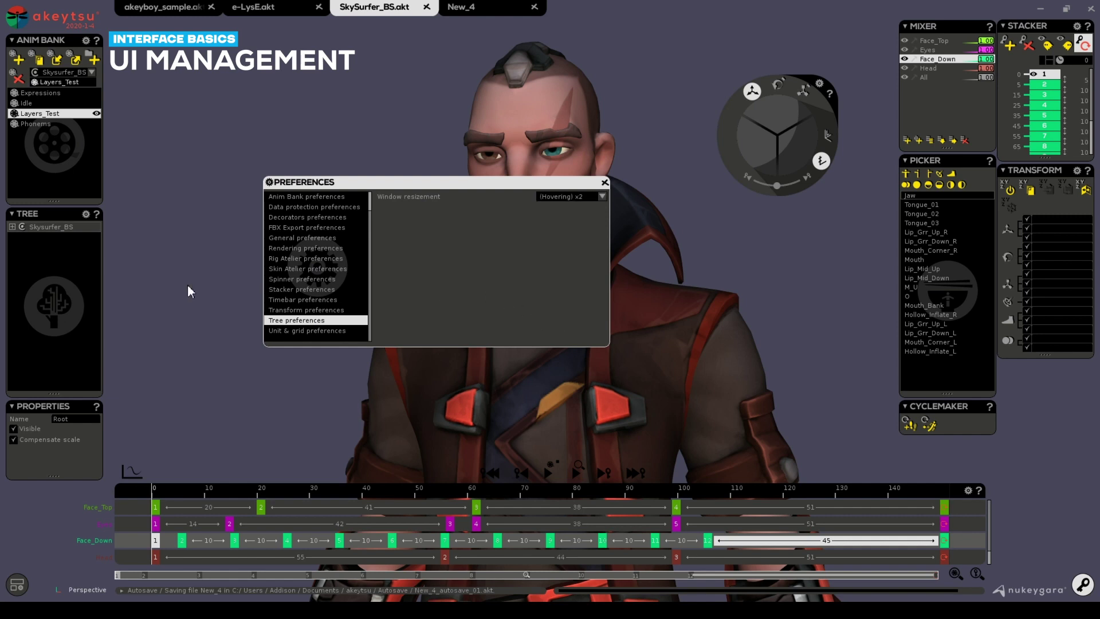
pyautogui.moveTo(38, 271)
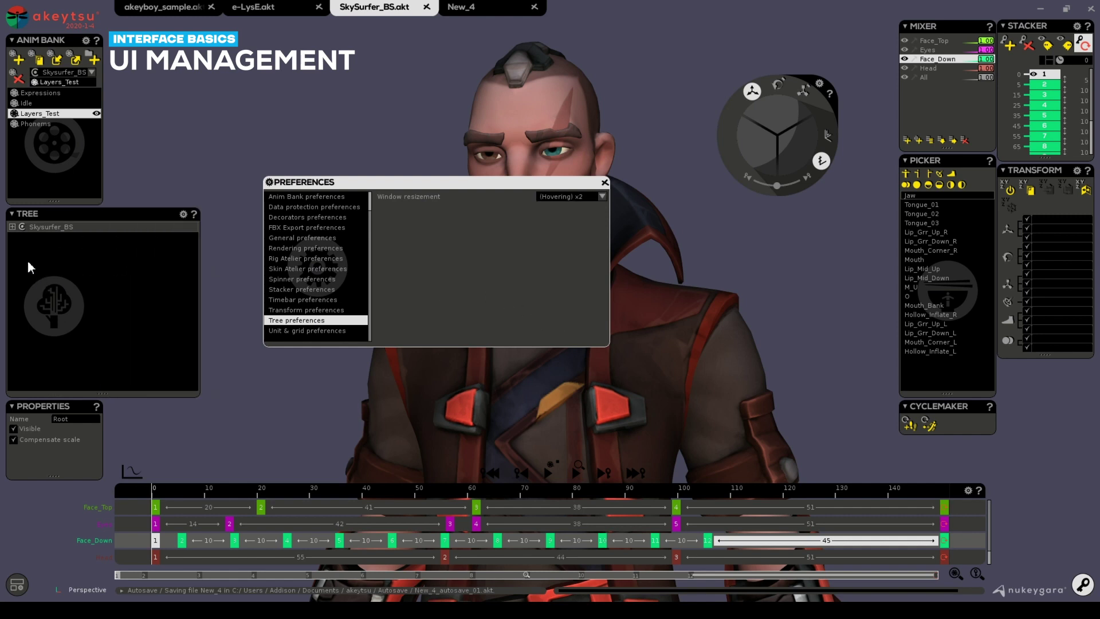
pyautogui.click(601, 197)
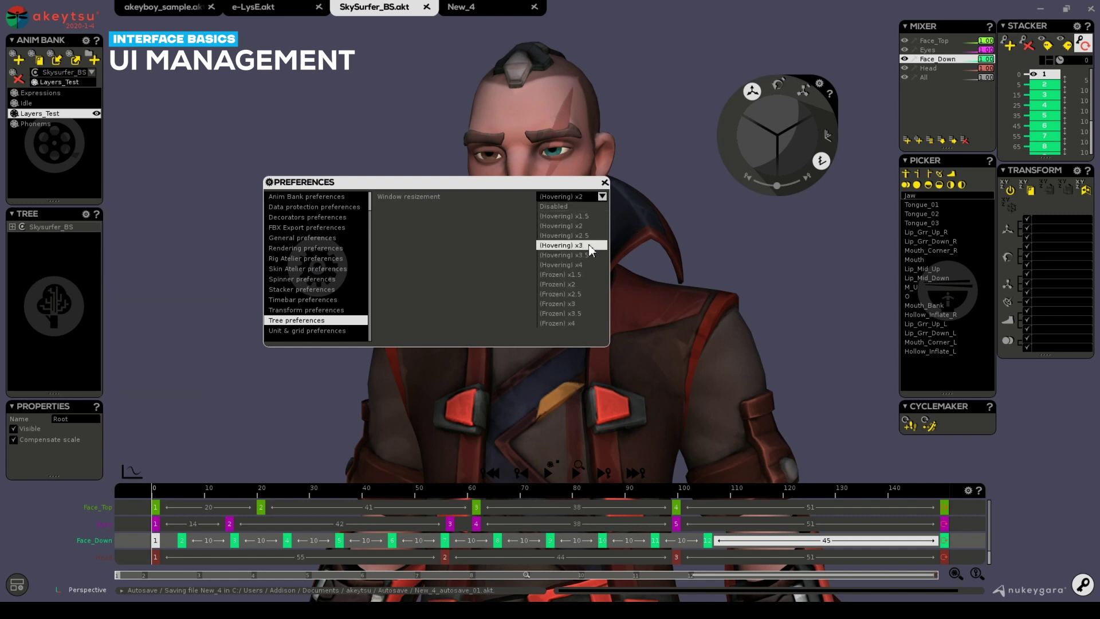
pyautogui.click(587, 264)
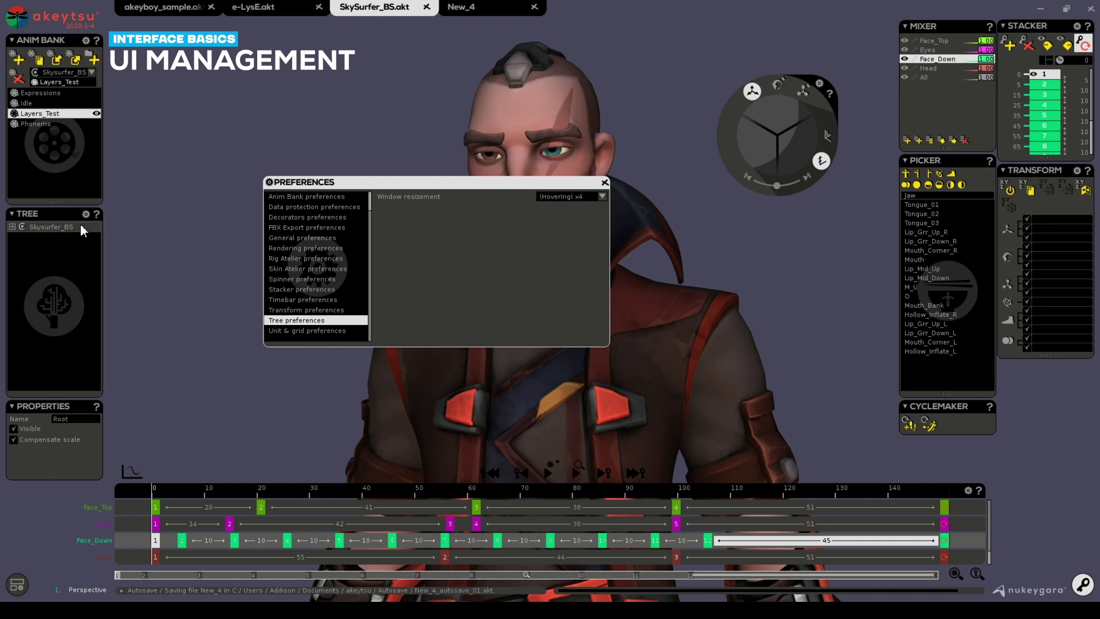
pyautogui.moveTo(79, 240)
pyautogui.click(602, 197)
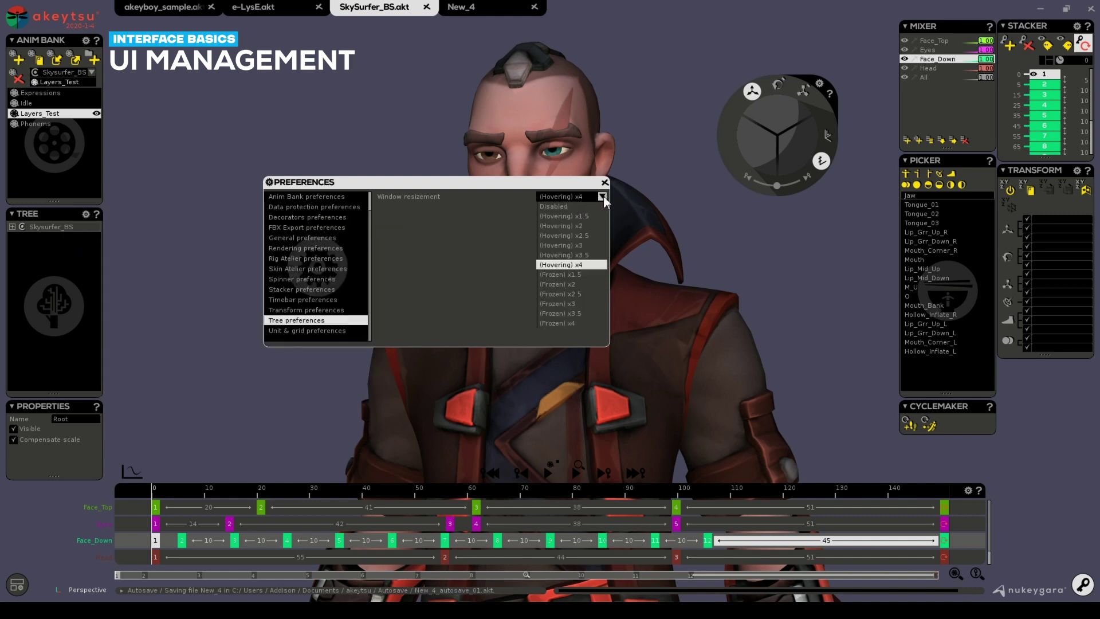
pyautogui.click(587, 314)
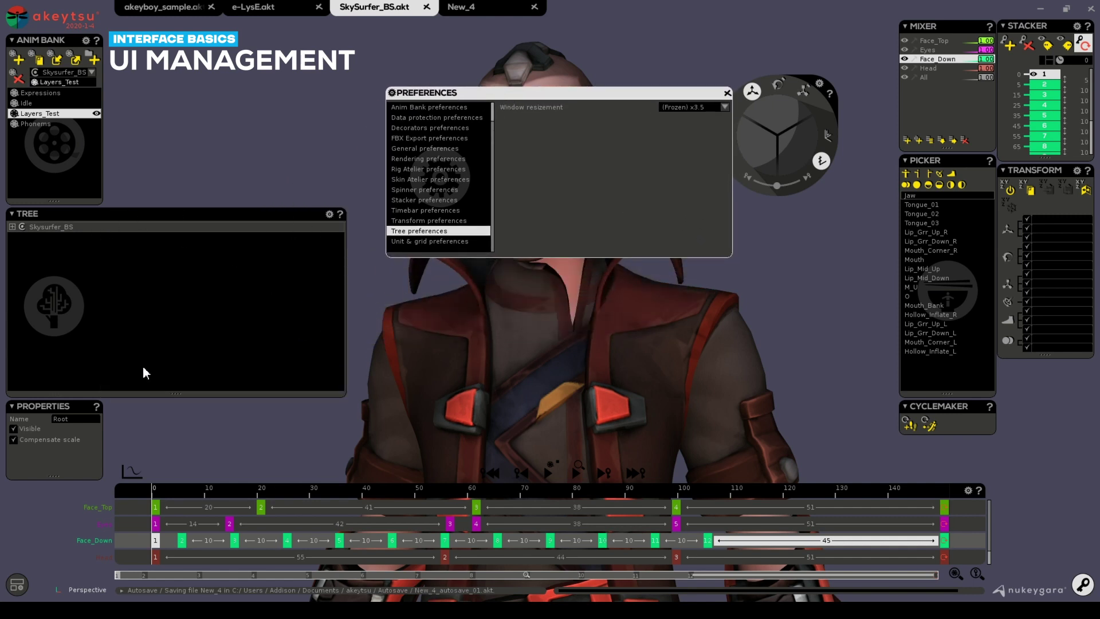
pyautogui.moveTo(128, 397); pyautogui.dragTo(158, 358)
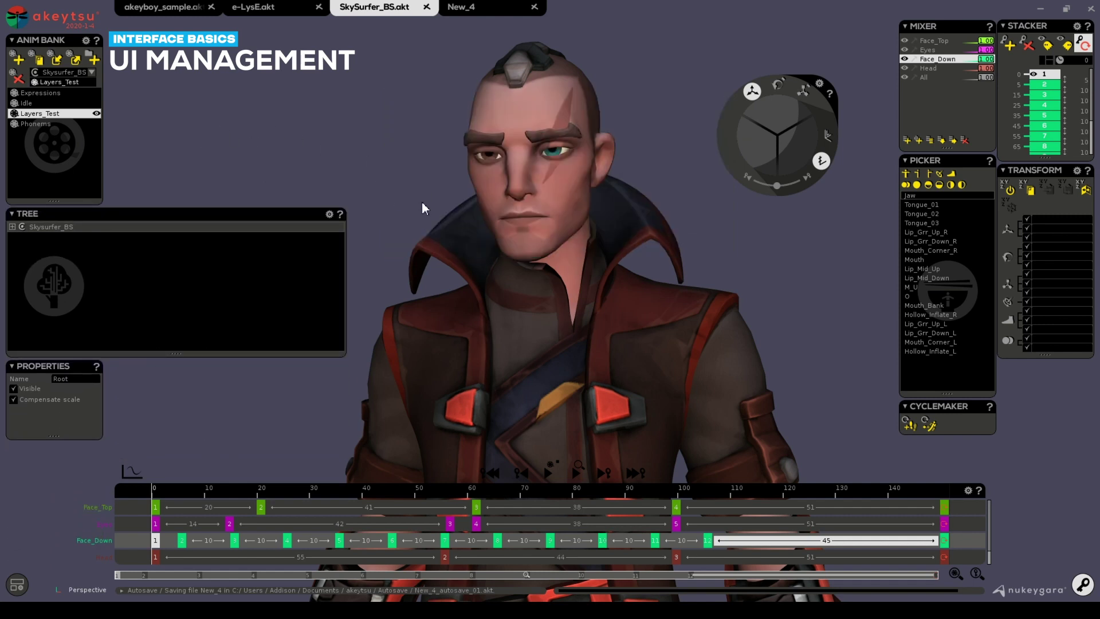
# - Orbit the camera until the character's face turns left, then bring up the viewport options menu
pyautogui.keyDown('alt'); pyautogui.moveTo(424, 208); pyautogui.dragTo(366, 435); pyautogui.keyUp('alt')
pyautogui.keyDown('alt'); pyautogui.moveTo(424, 384); pyautogui.dragTo(297, 473); pyautogui.keyUp('alt')
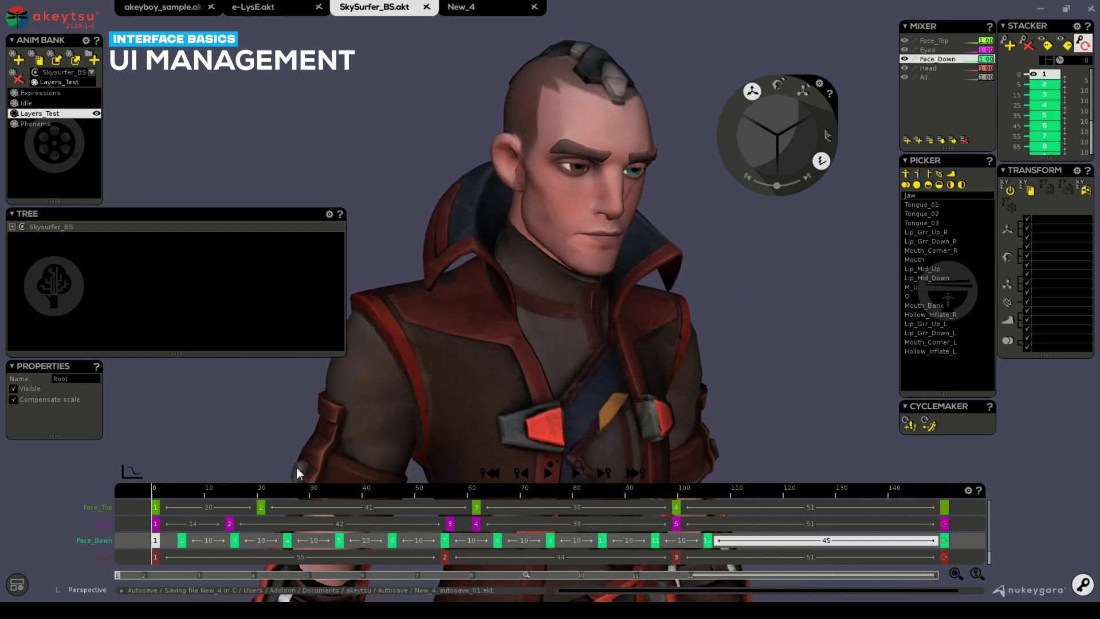
pyautogui.click(17, 583)
# - Check the Spinner preferences, moving the window aside, then close it
pyautogui.click(820, 86)
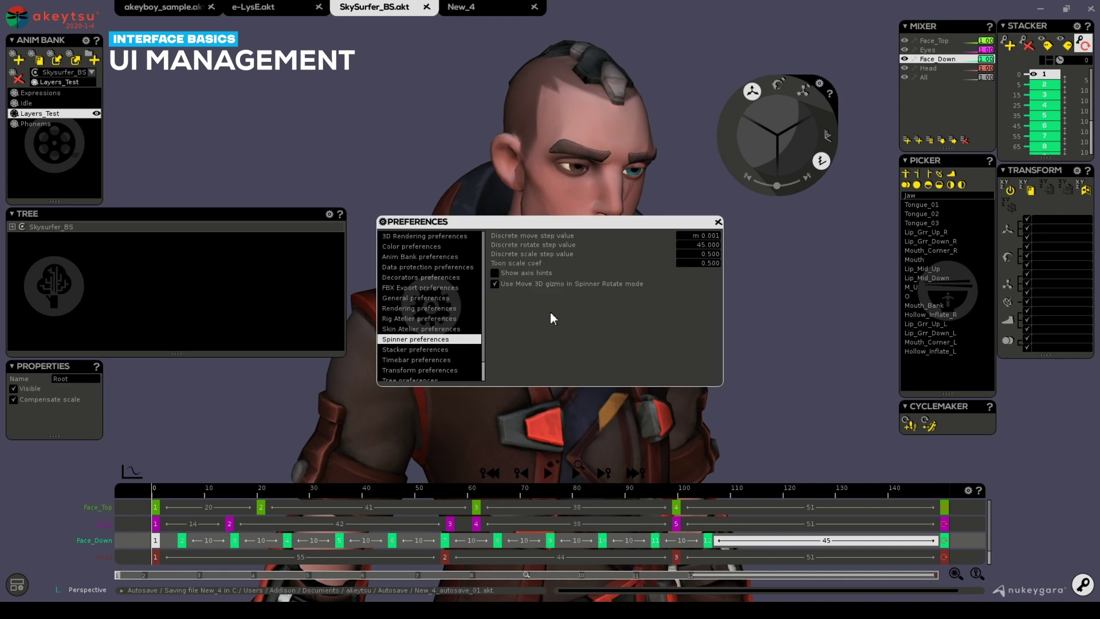
pyautogui.moveTo(512, 223); pyautogui.dragTo(290, 67)
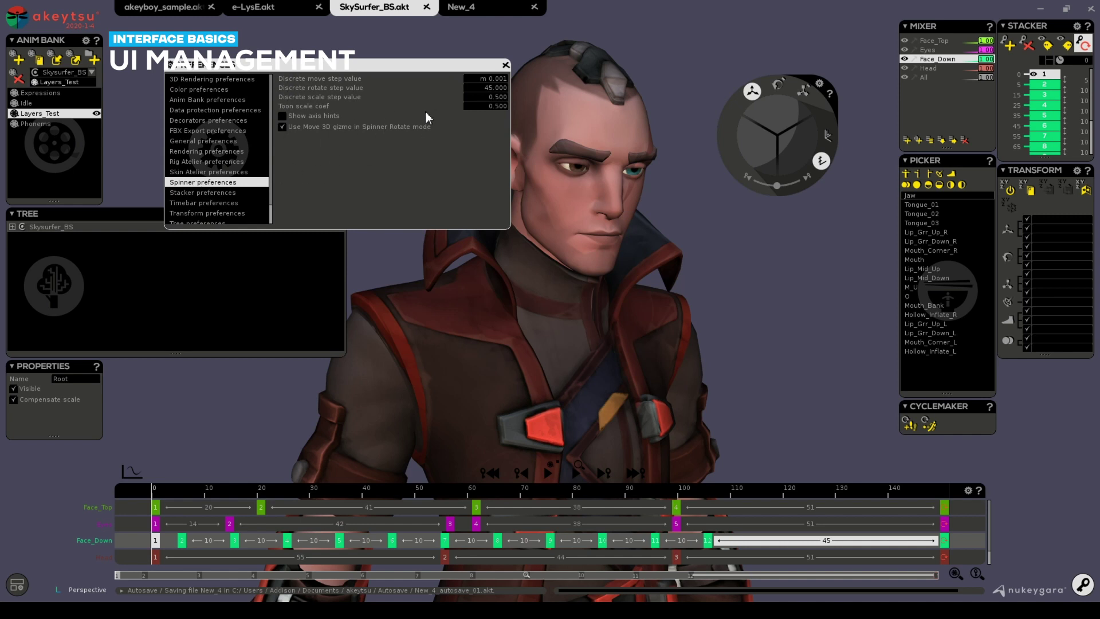
pyautogui.click(506, 65)
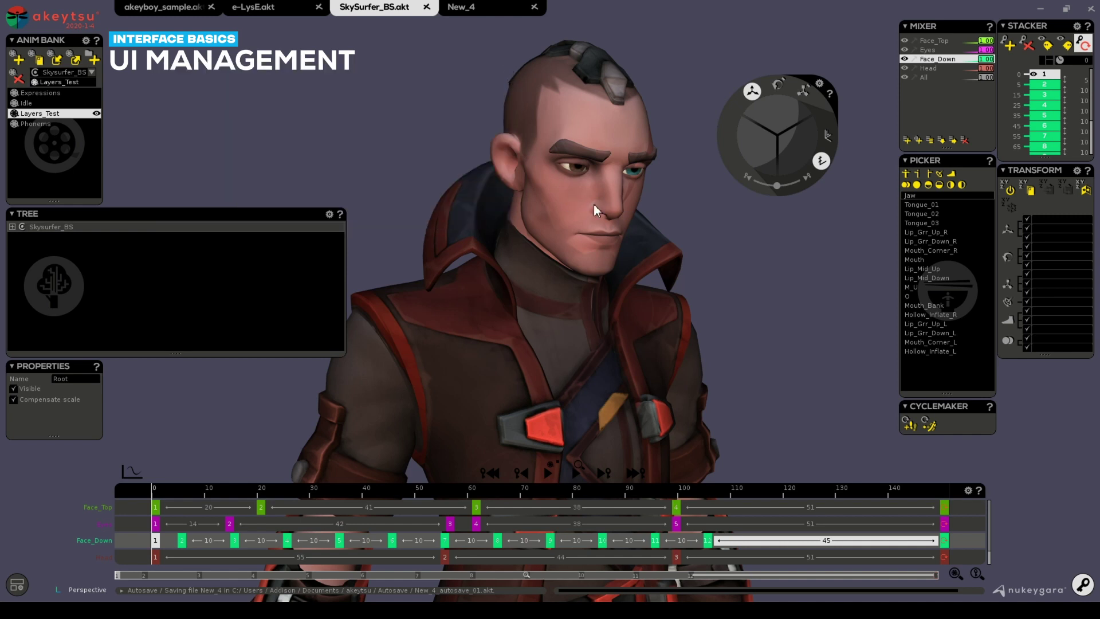
# - Check the Transform preferences, browse to the Anim Bank page, and close Preferences
pyautogui.click(1080, 171)
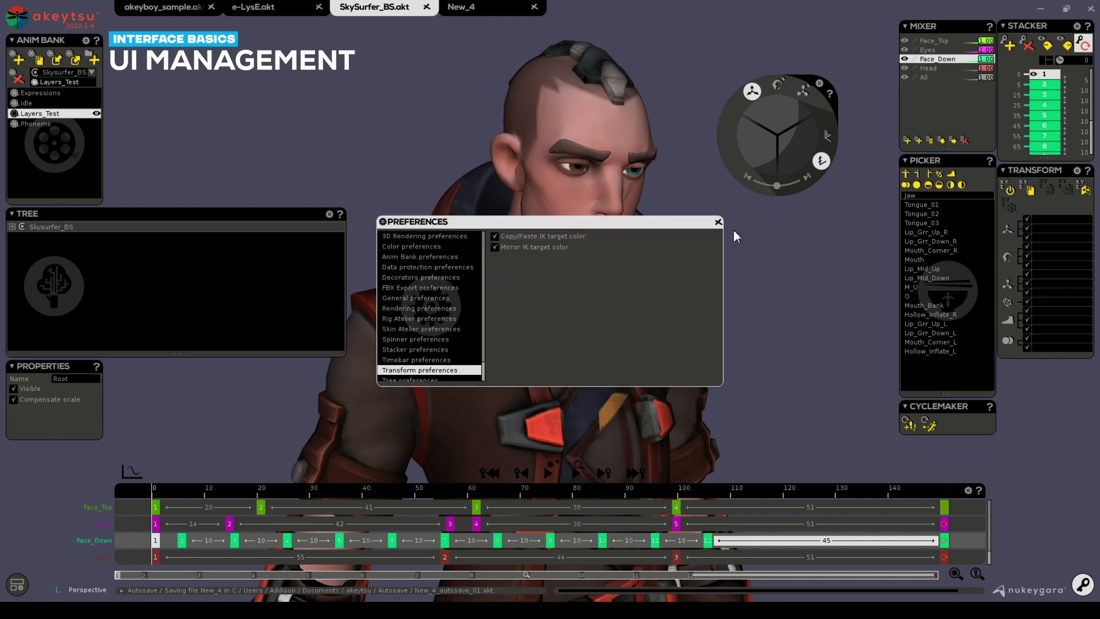
pyautogui.moveTo(539, 223); pyautogui.dragTo(397, 135)
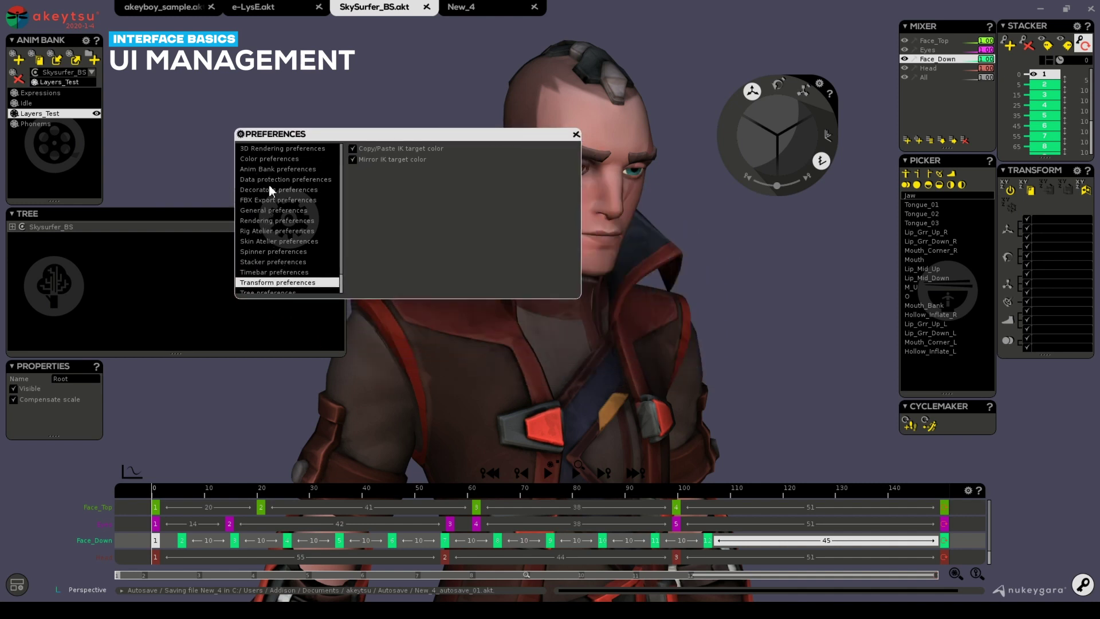
pyautogui.click(281, 220)
pyautogui.click(285, 190)
pyautogui.click(284, 169)
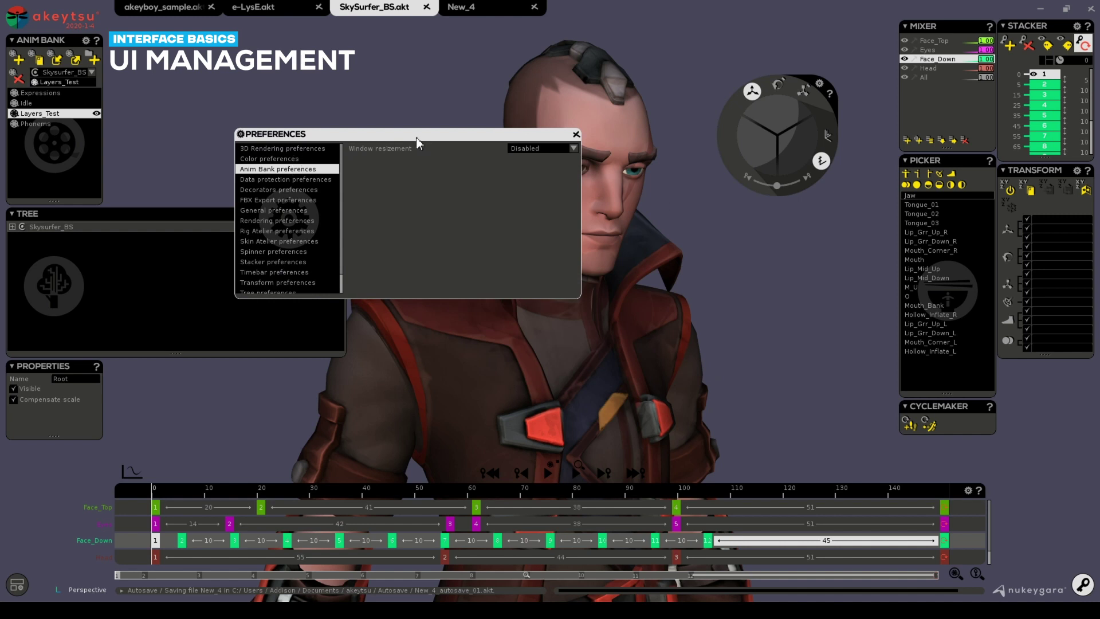
pyautogui.moveTo(479, 133); pyautogui.dragTo(479, 117)
pyautogui.click(560, 111)
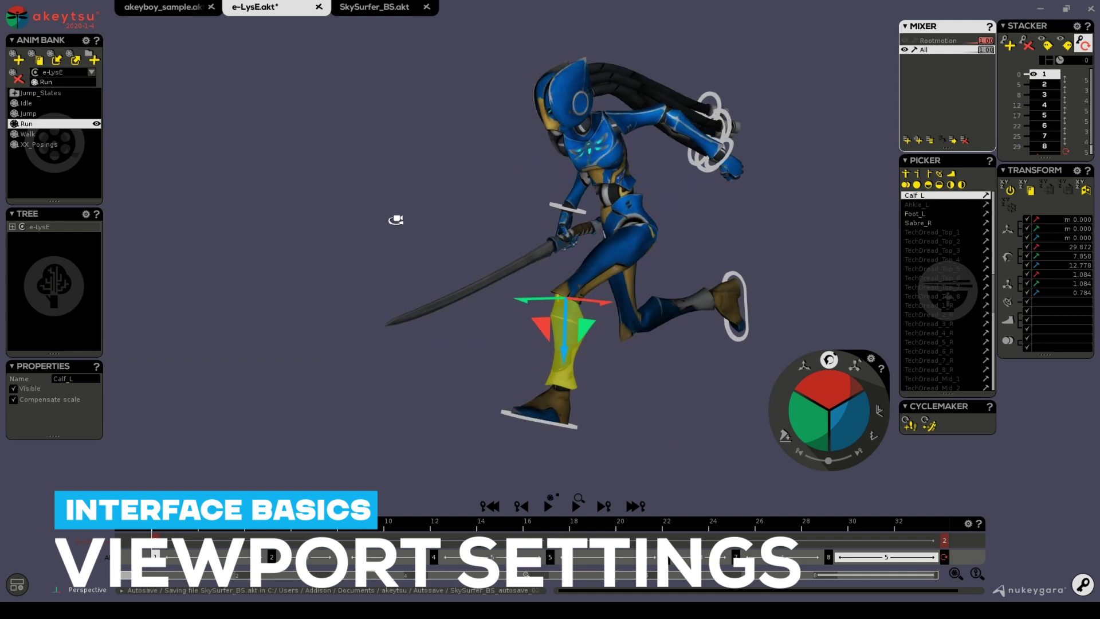
pyautogui.moveTo(396, 220); pyautogui.dragTo(636, 250, button='middle')
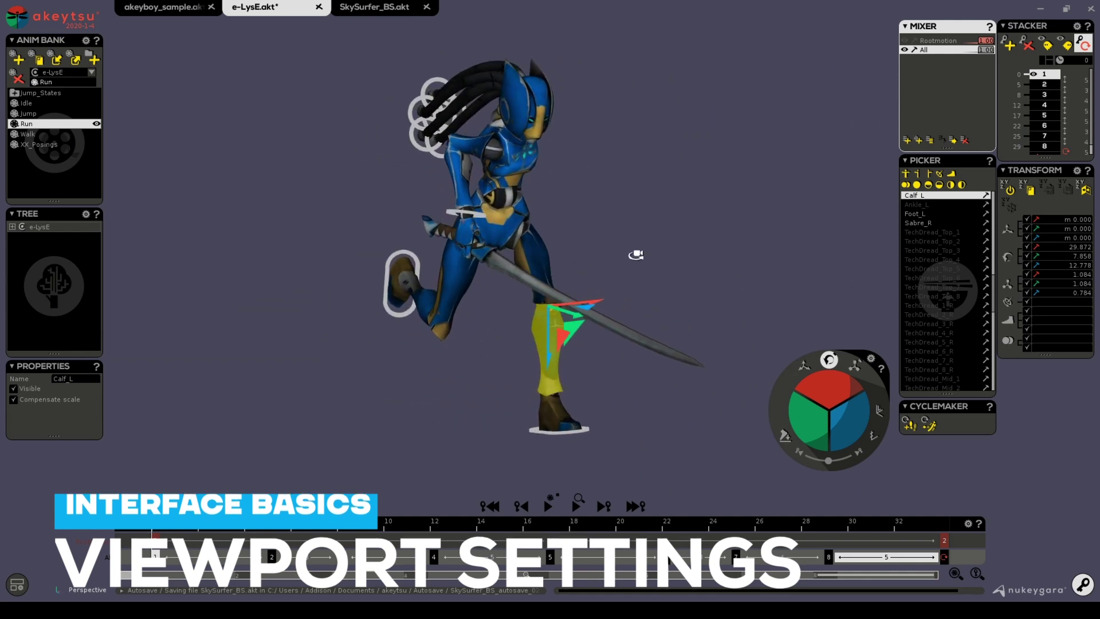
pyautogui.click(13, 591)
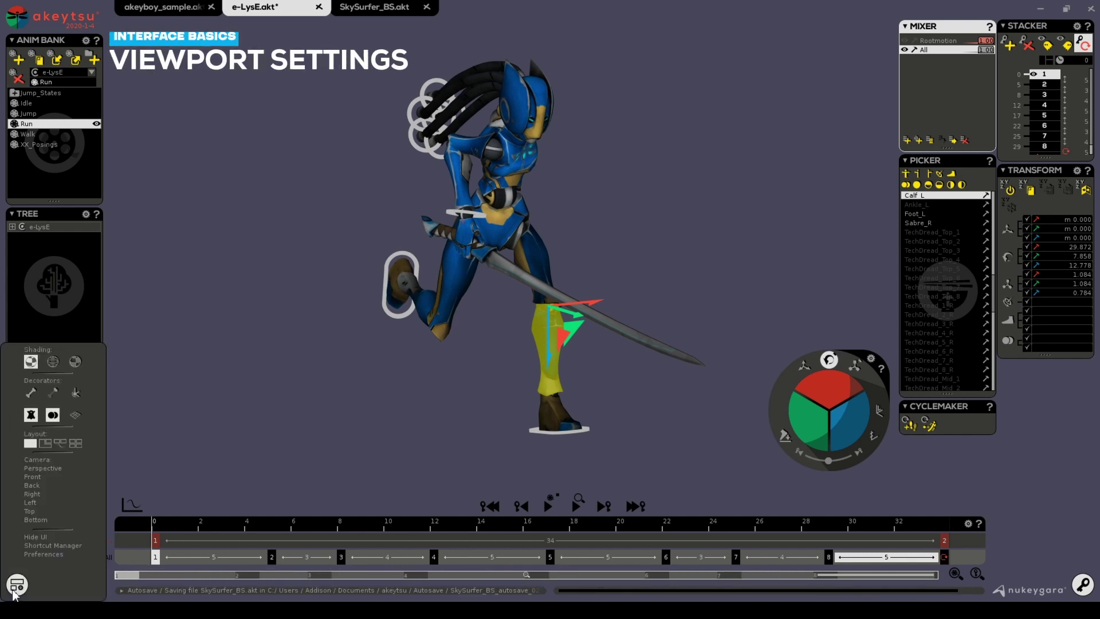
pyautogui.click(53, 363)
pyautogui.click(78, 363)
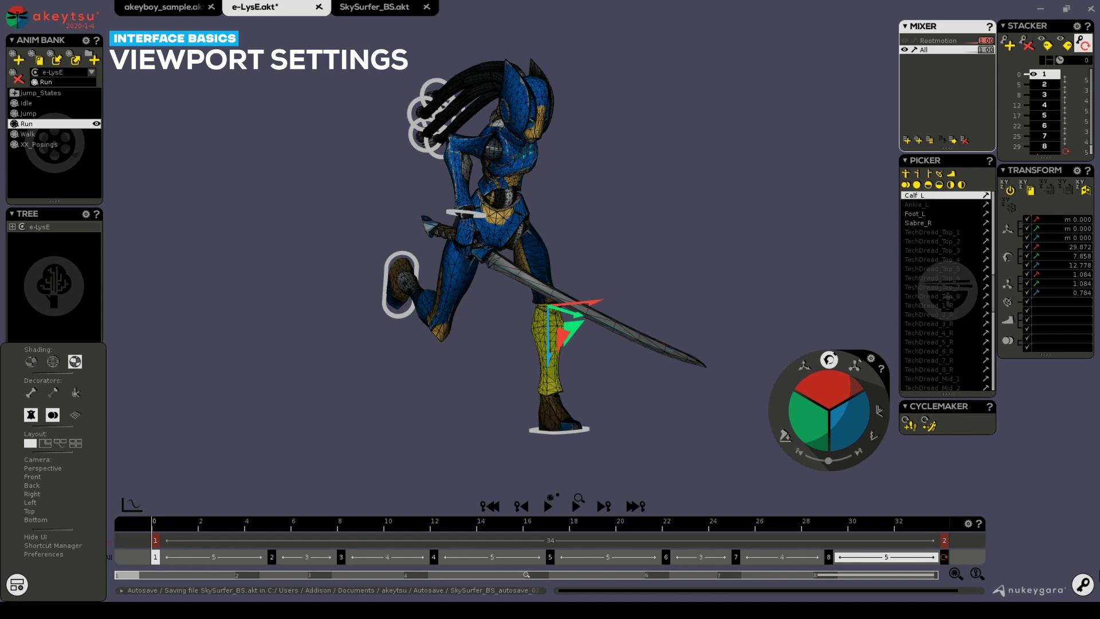
pyautogui.click(1082, 587)
pyautogui.scroll(-3, 560, 386)
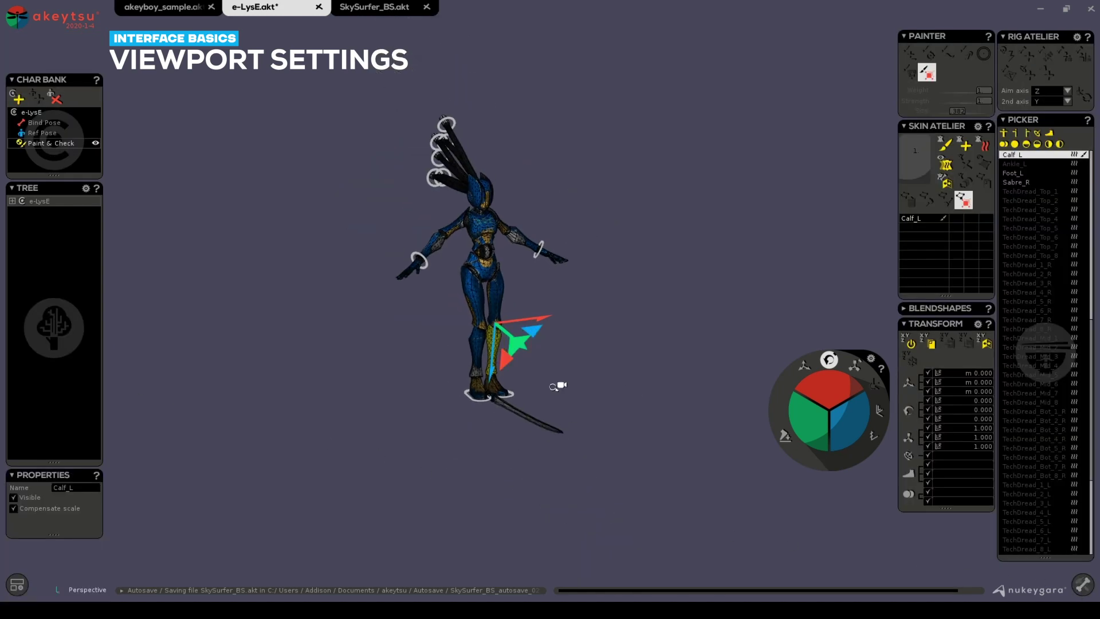
pyautogui.scroll(3, 607, 385)
pyautogui.keyDown('alt'); pyautogui.moveTo(606, 386); pyautogui.dragTo(669, 417); pyautogui.keyUp('alt')
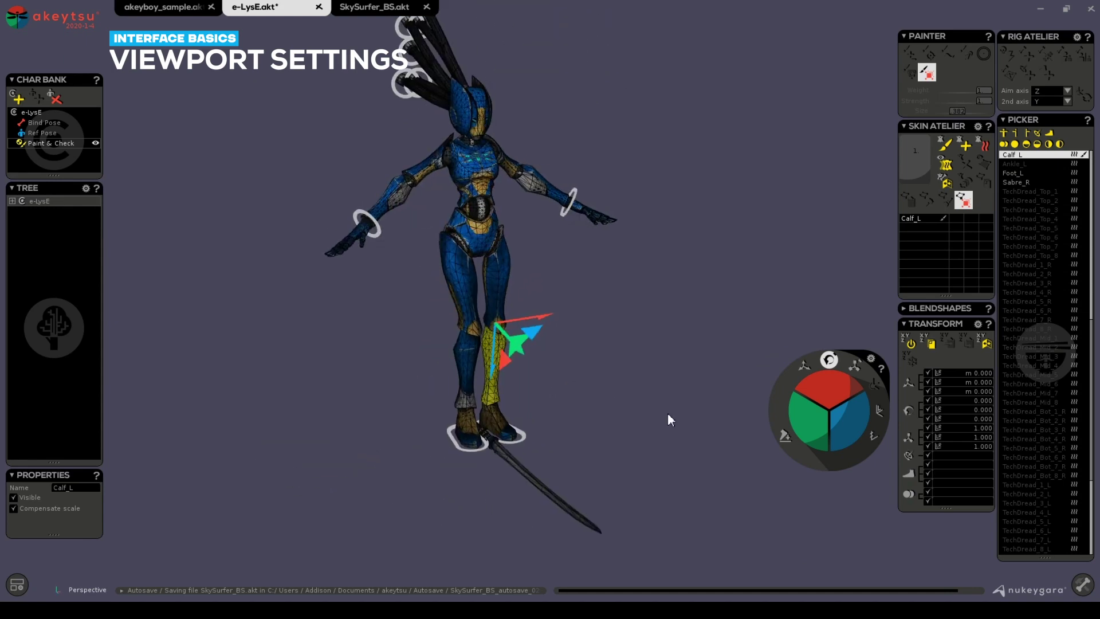
pyautogui.click(1083, 587)
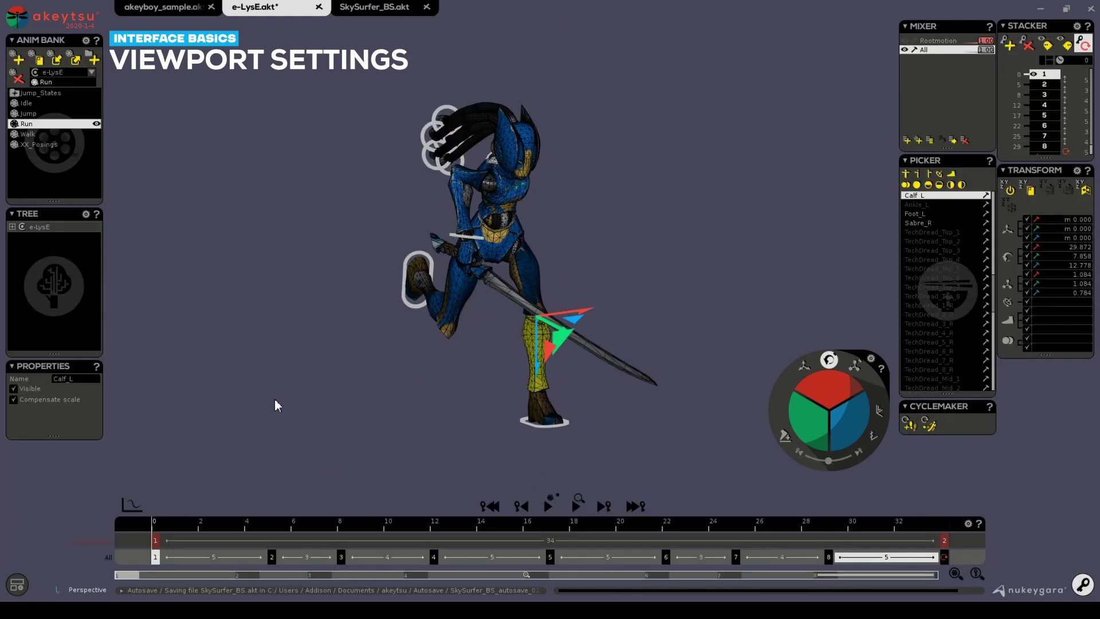
pyautogui.click(15, 587)
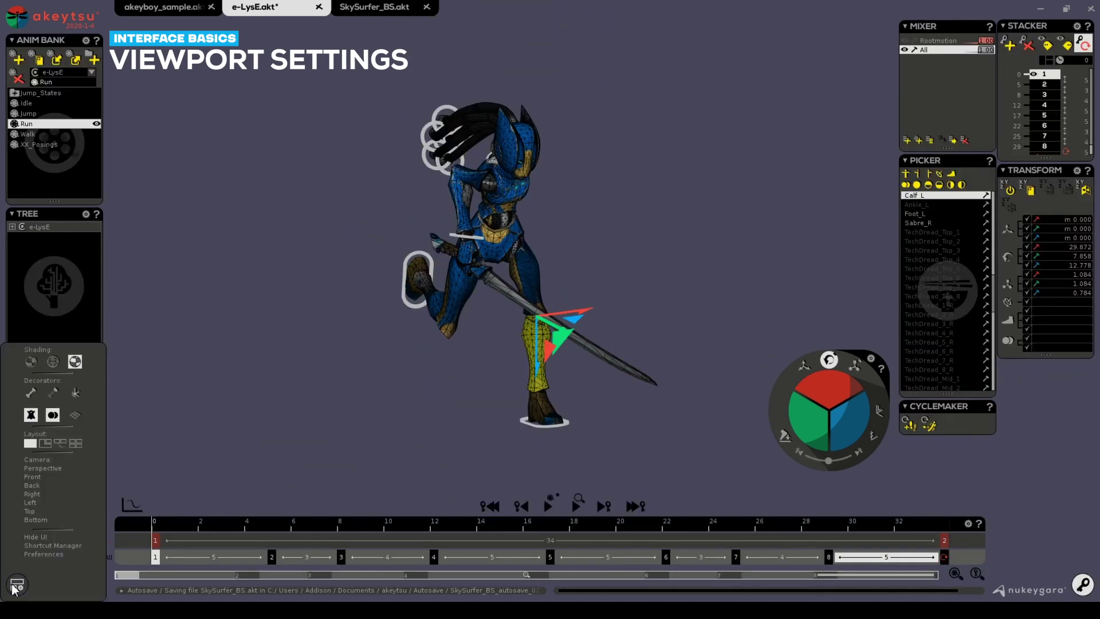
pyautogui.click(33, 363)
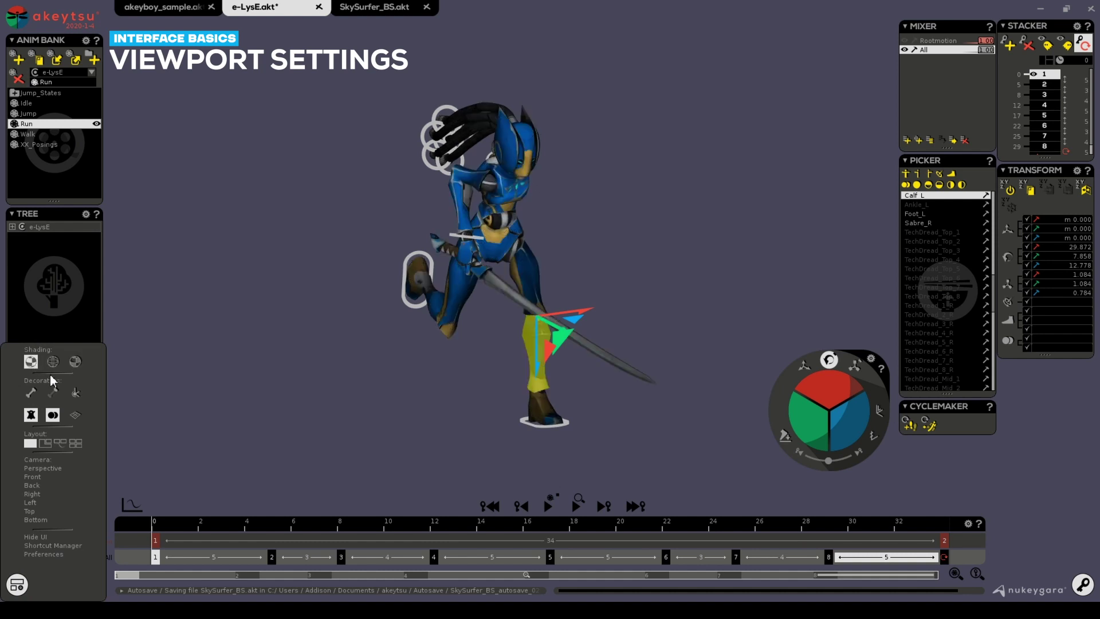
pyautogui.keyDown('alt'); pyautogui.moveTo(405, 339); pyautogui.dragTo(441, 332); pyautogui.keyUp('alt')
pyautogui.keyDown('alt'); pyautogui.moveTo(441, 332); pyautogui.dragTo(475, 325, button='right'); pyautogui.keyUp('alt')
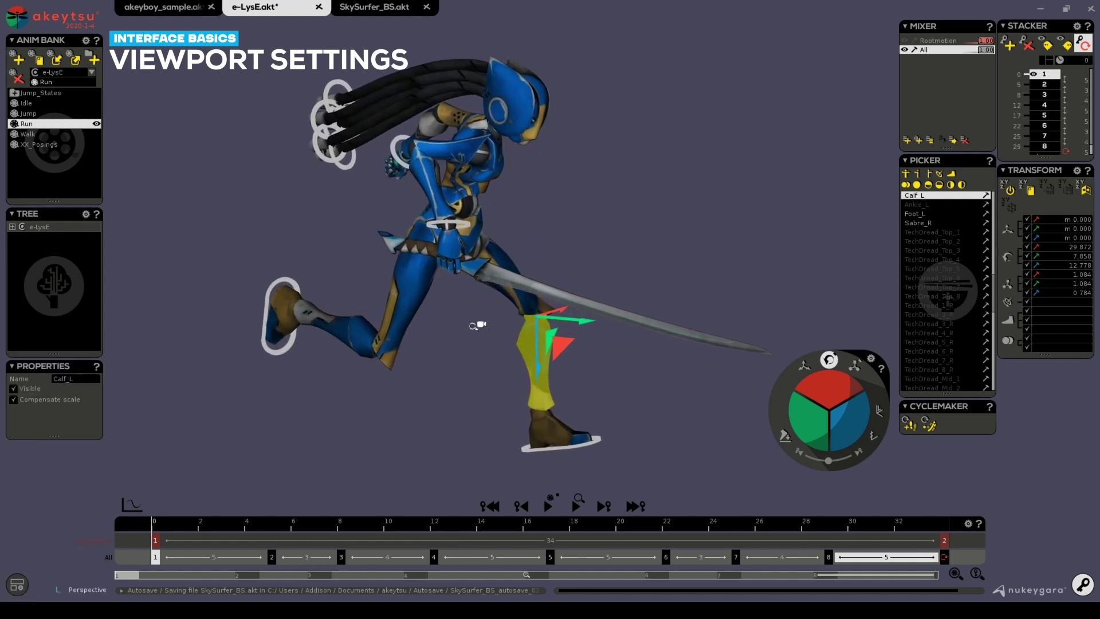
pyautogui.keyDown('alt'); pyautogui.moveTo(474, 326); pyautogui.dragTo(498, 328); pyautogui.keyUp('alt')
# - Toggle the Decorators bone and joint display on, then off, leaving the skeleton hidden
pyautogui.click(16, 585)
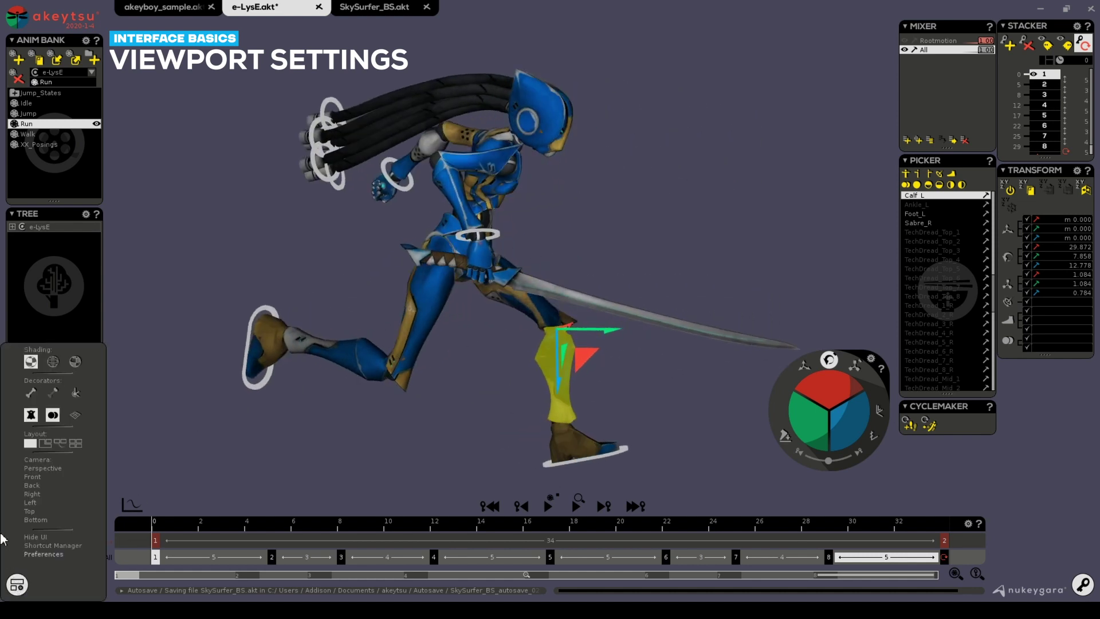
pyautogui.click(31, 393)
pyautogui.click(52, 394)
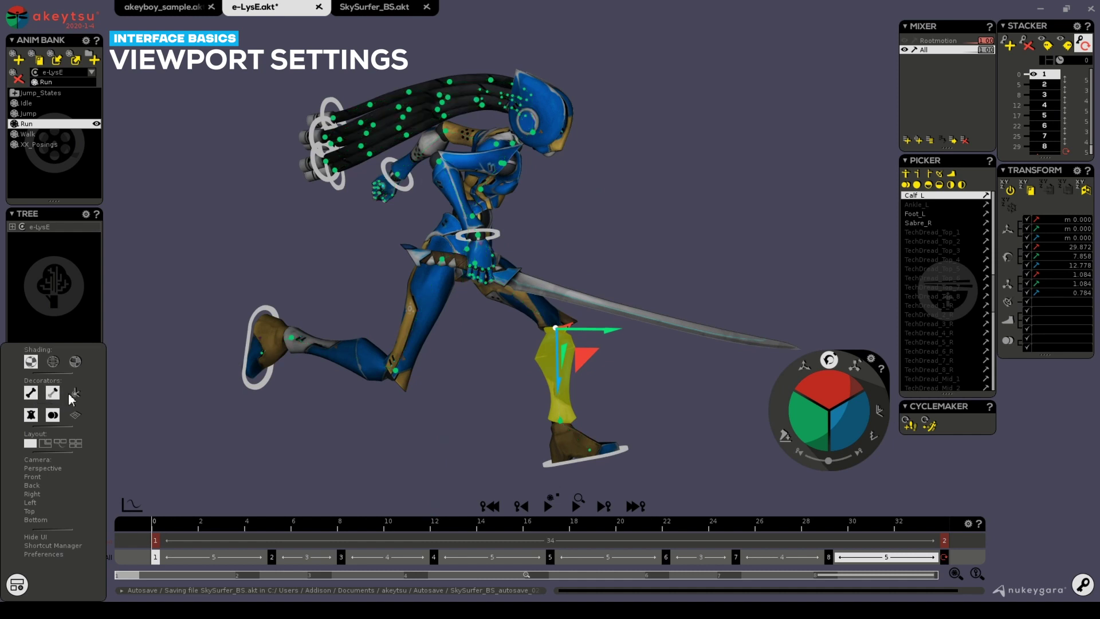
pyautogui.click(52, 393)
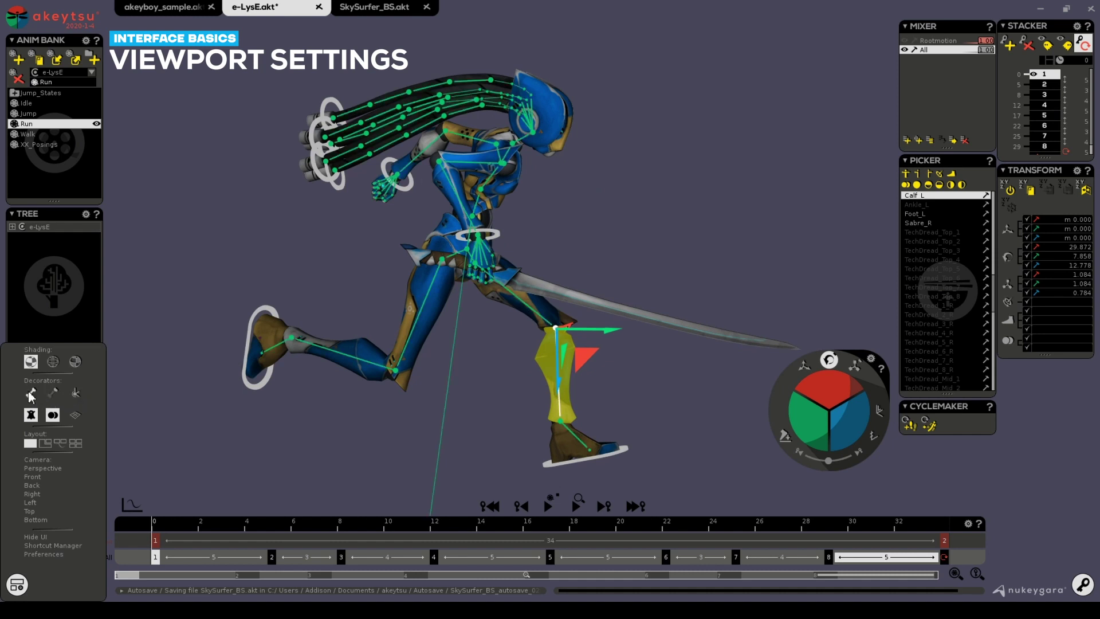
pyautogui.click(32, 394)
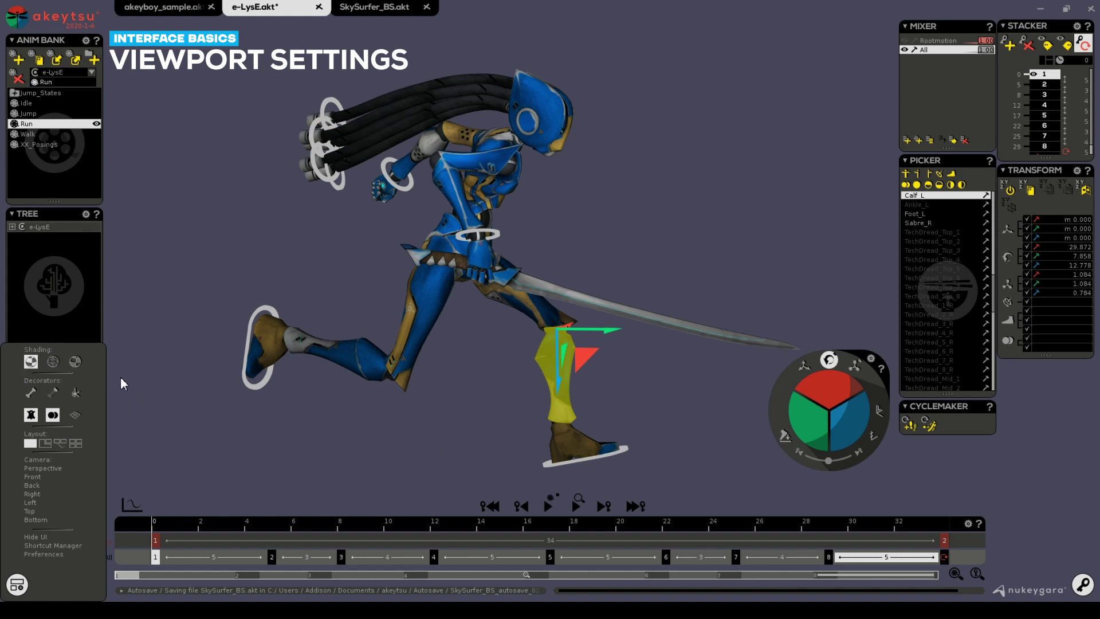
# - Cycle through shading modes with keys 1–3, ending on plain shaded display
pyautogui.keyDown('alt'); pyautogui.moveTo(427, 425); pyautogui.dragTo(409, 420); pyautogui.keyUp('alt')
pyautogui.press('1')
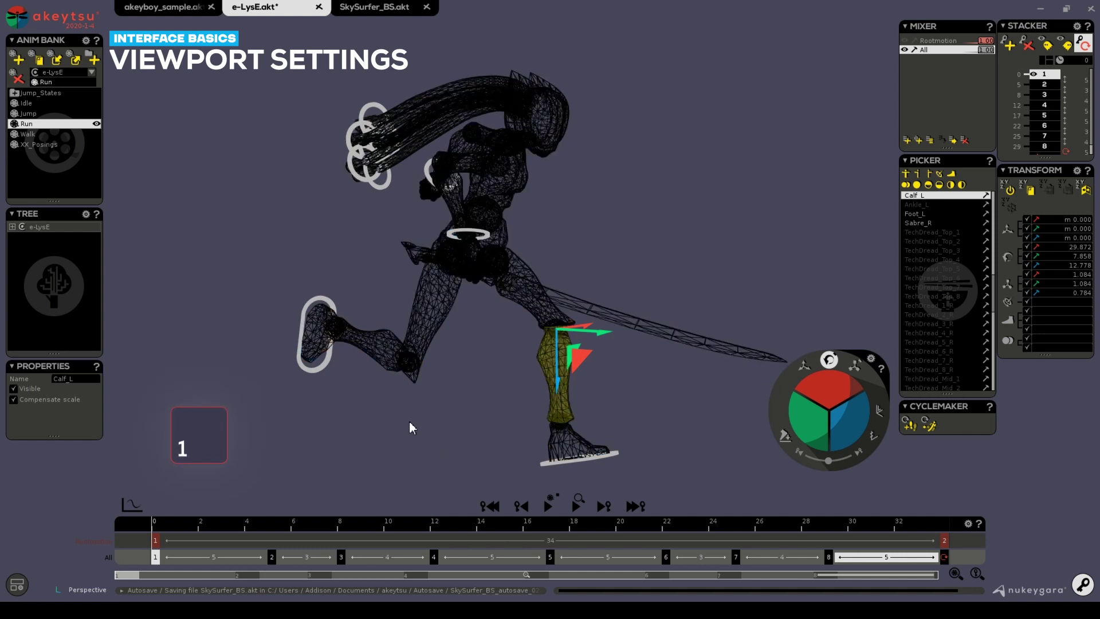
pyautogui.press('1')
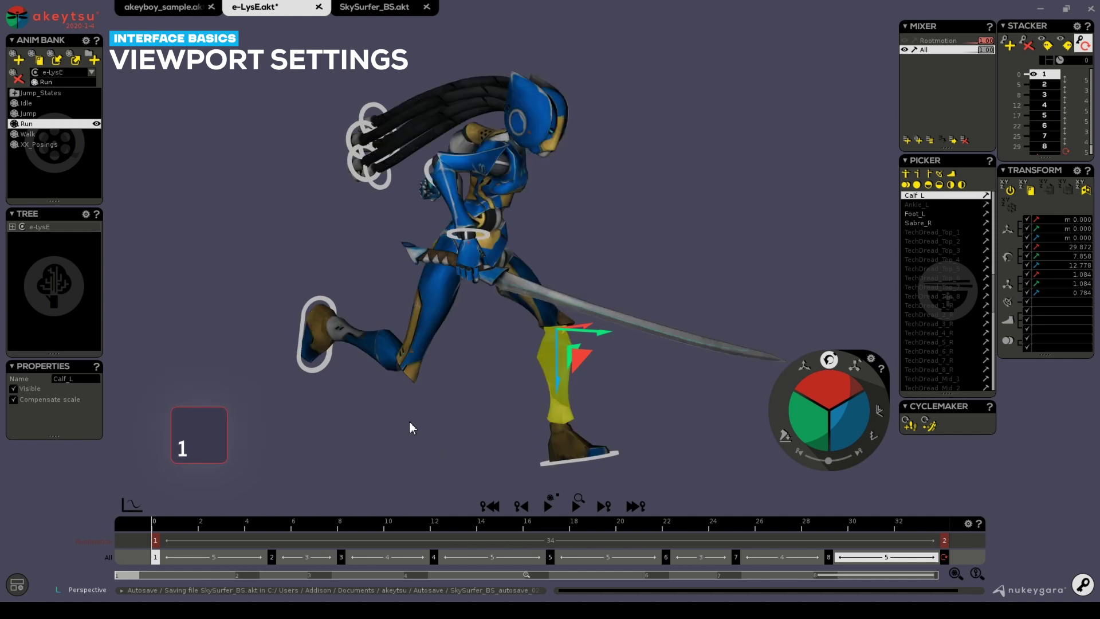
pyautogui.press('2')
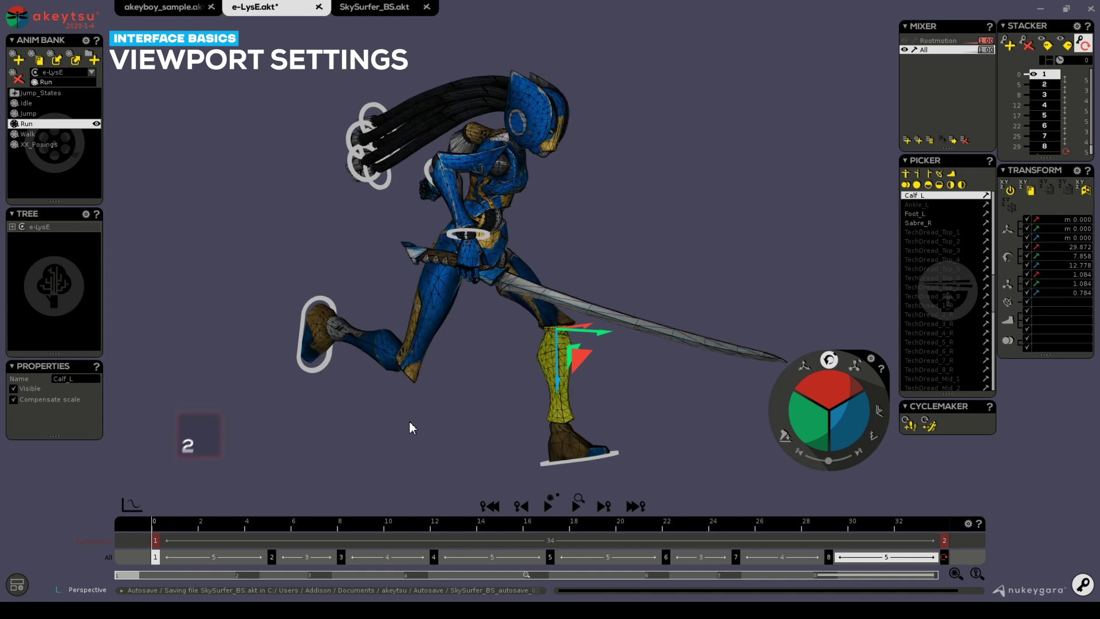
pyautogui.press('3')
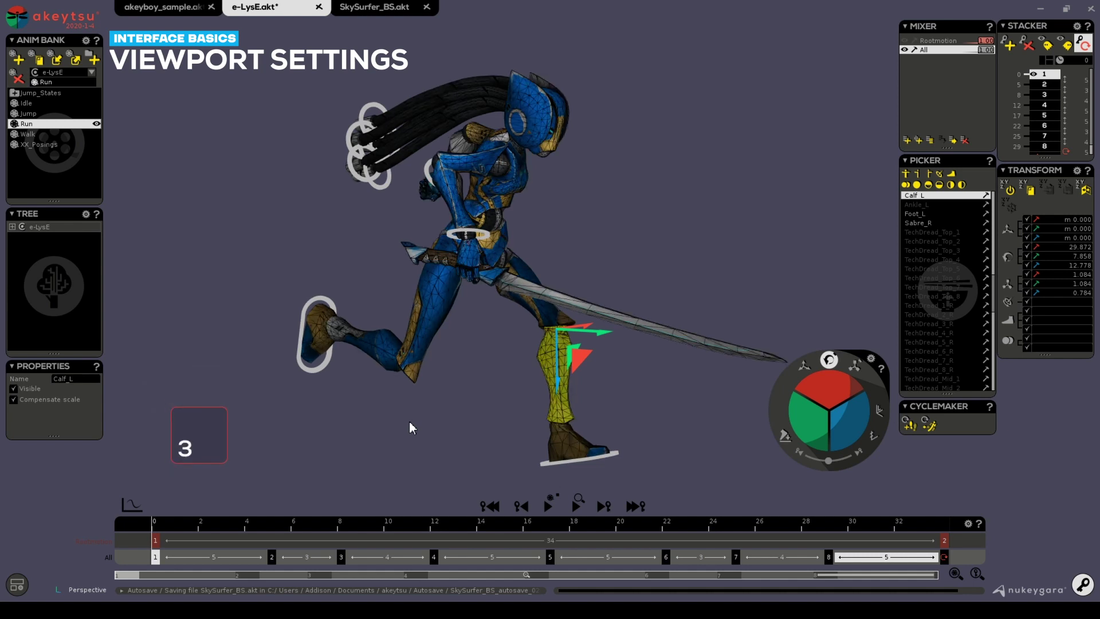
pyautogui.press('3')
pyautogui.press('3')
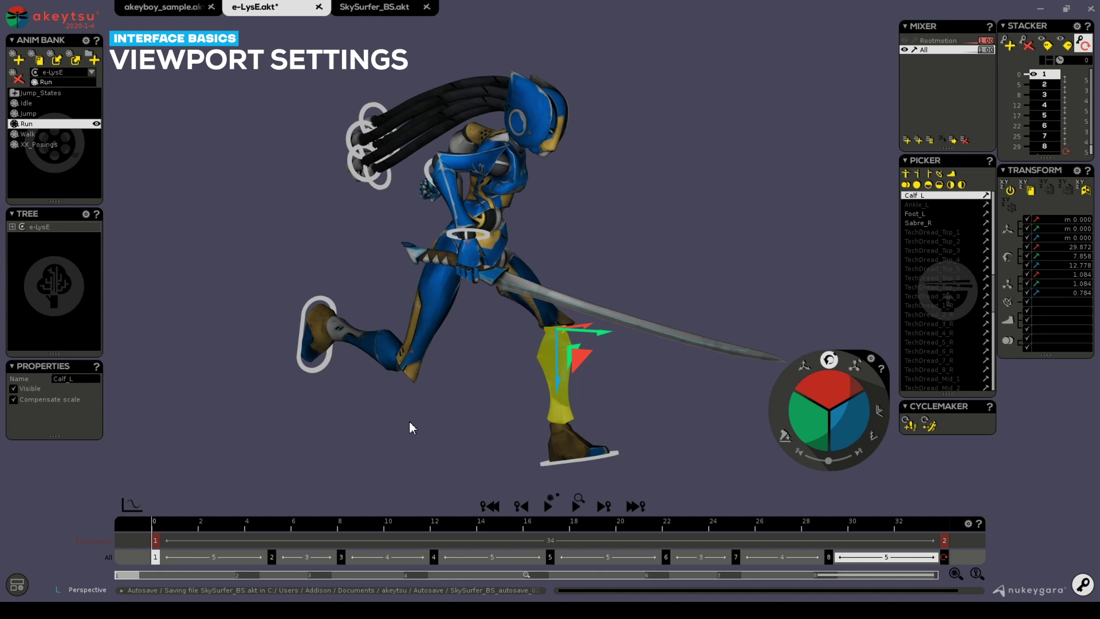
# - Toggle skeleton display with keys 4 and 5 to show the bones, then zoom in from the side
pyautogui.moveTo(628, 231); pyautogui.dragTo(375, 159, button='middle')
pyautogui.press('4')
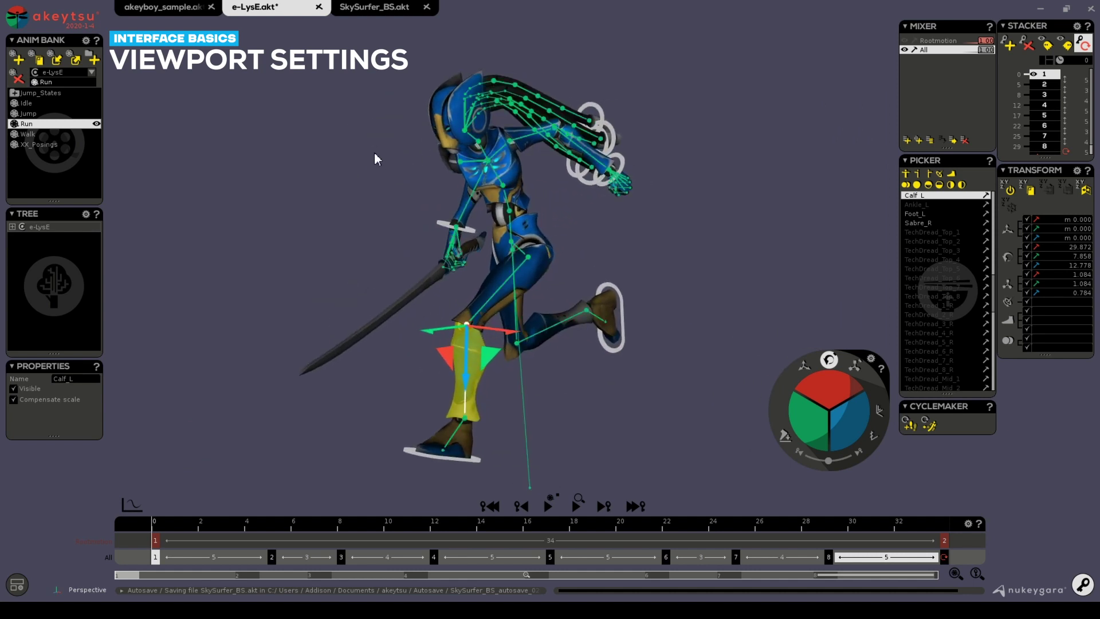
pyautogui.press('4')
pyautogui.press('4')
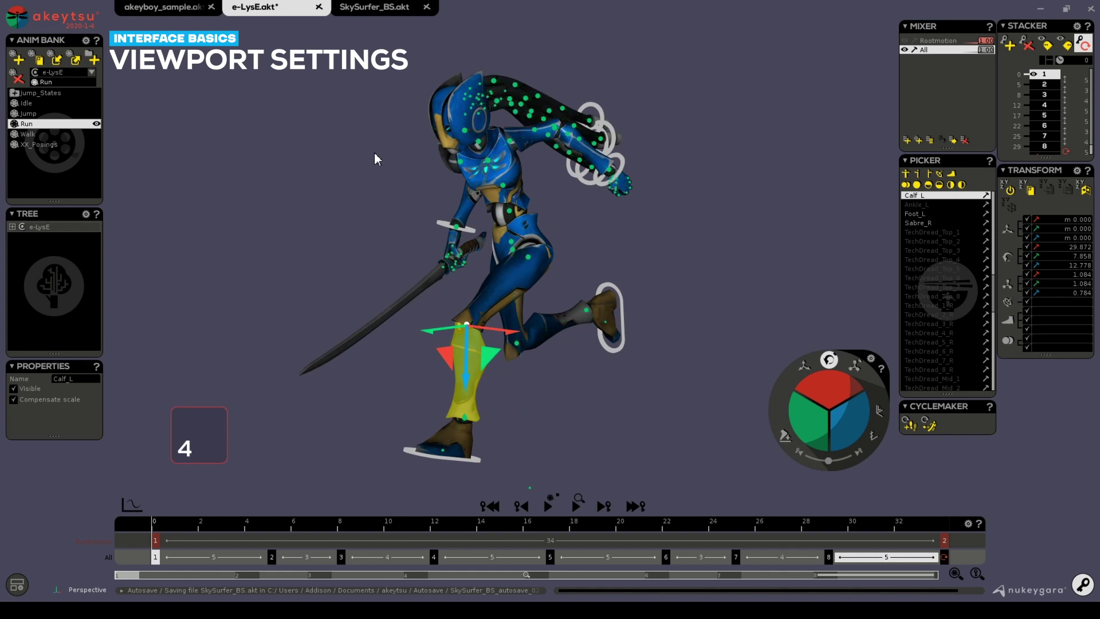
pyautogui.press('5')
pyautogui.press('5')
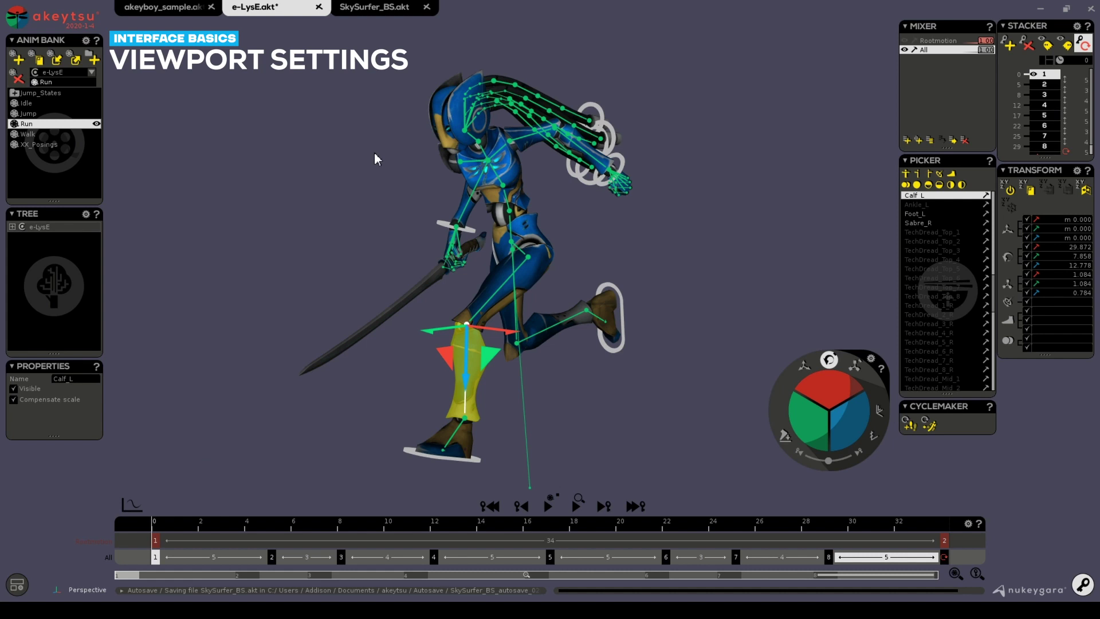
pyautogui.press('5')
pyautogui.press('5')
pyautogui.moveTo(375, 160); pyautogui.dragTo(332, 170, button='middle')
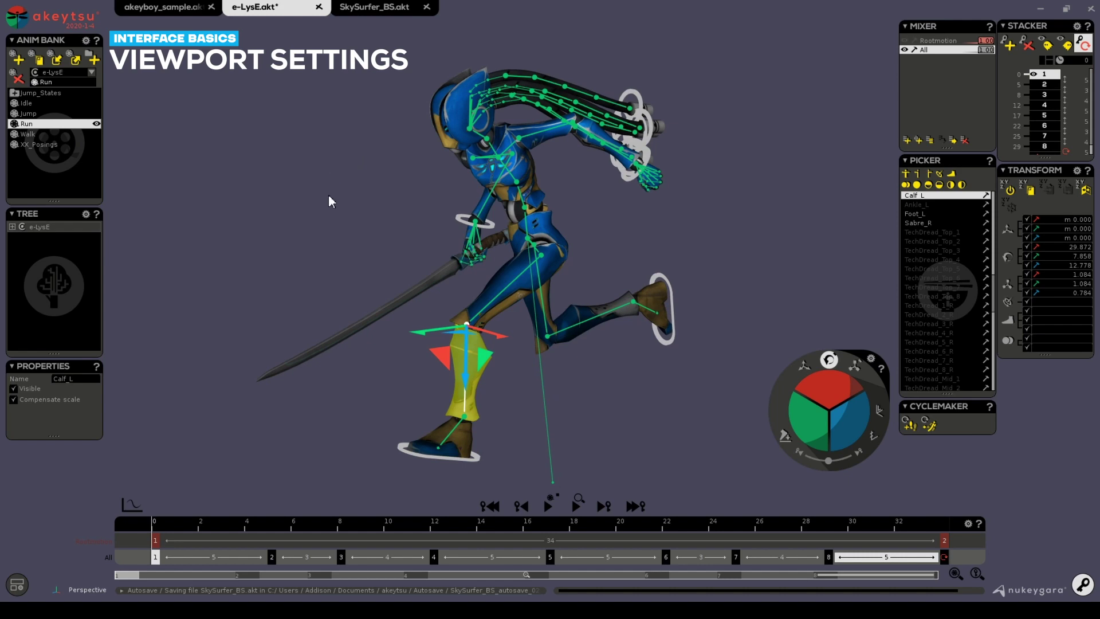
pyautogui.moveTo(321, 208); pyautogui.dragTo(508, 208, button='middle')
pyautogui.scroll(5, 508, 208)
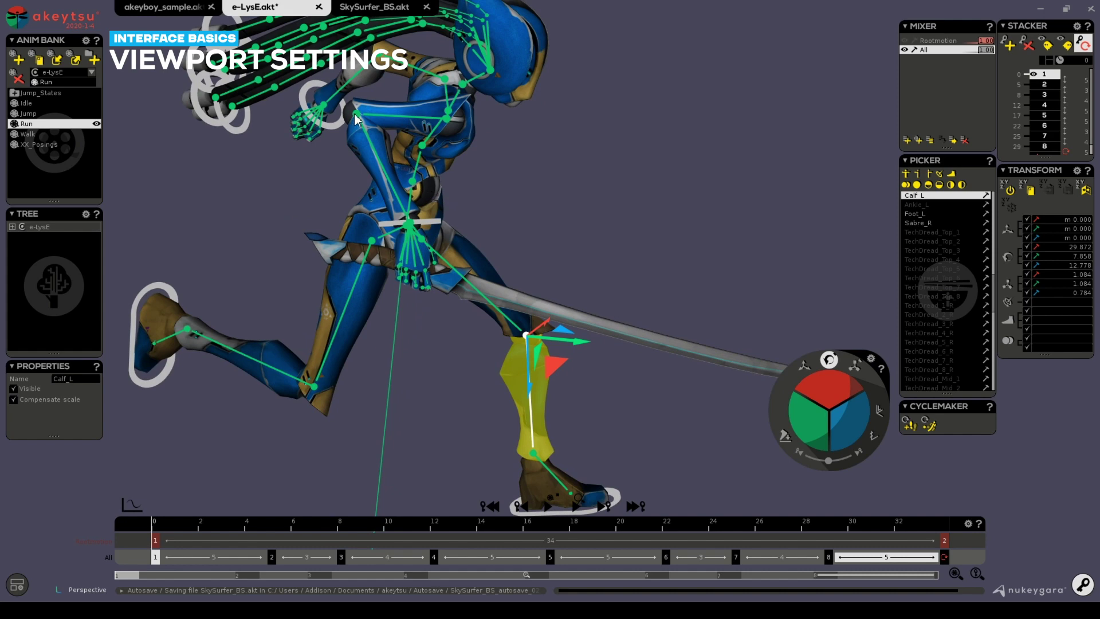
# - Select Arm_R from a side view and rotate it upward on its red ring
pyautogui.moveTo(532, 154); pyautogui.dragTo(504, 175, button='middle')
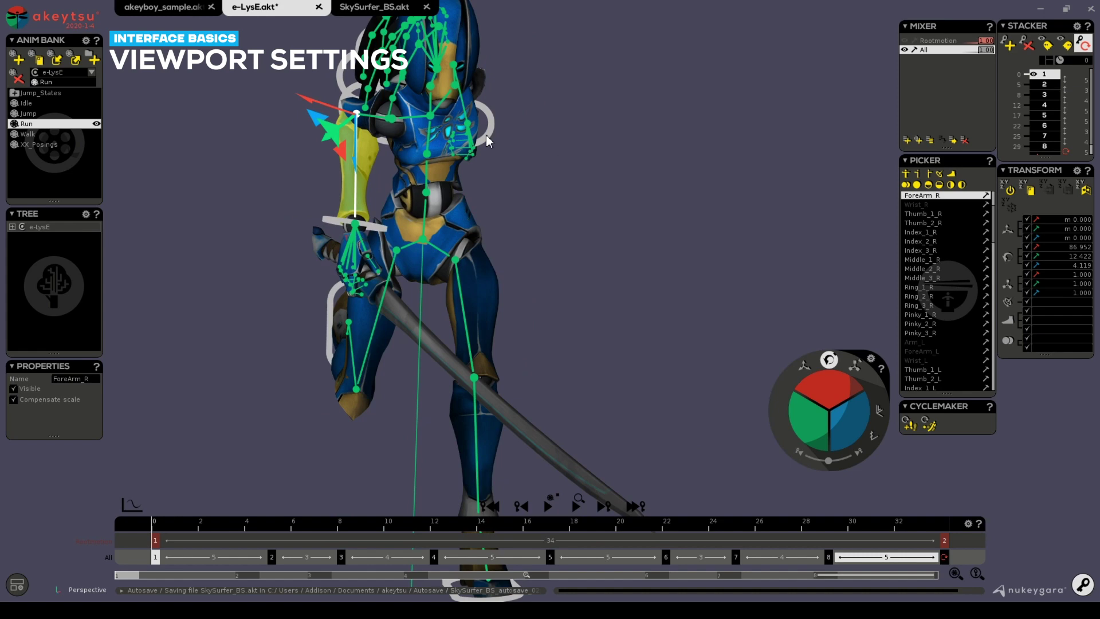
pyautogui.moveTo(503, 201); pyautogui.dragTo(474, 146, button='middle')
pyautogui.click(447, 120)
pyautogui.moveTo(544, 170); pyautogui.dragTo(370, 143, button='middle')
pyautogui.click(369, 139)
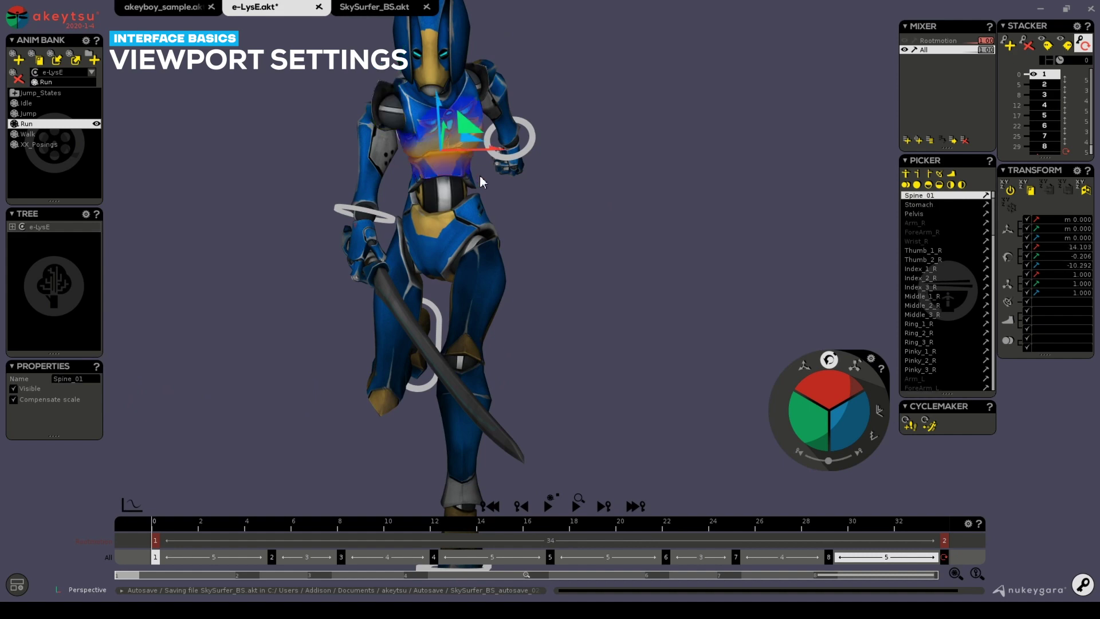
pyautogui.click(370, 156)
pyautogui.moveTo(289, 208); pyautogui.dragTo(409, 207, button='middle')
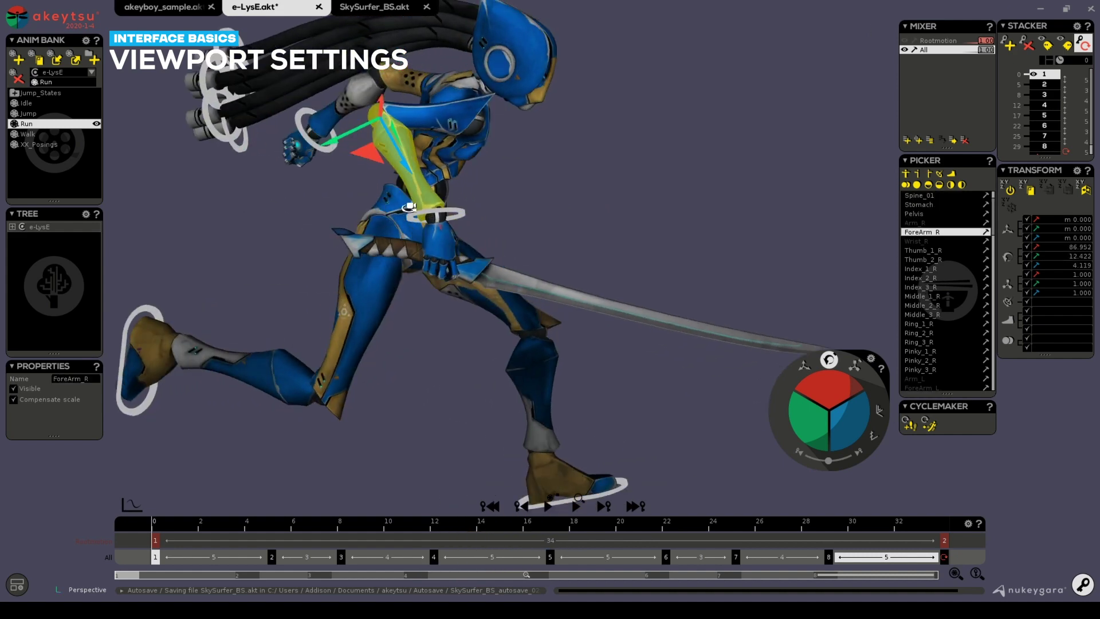
pyautogui.click(447, 121)
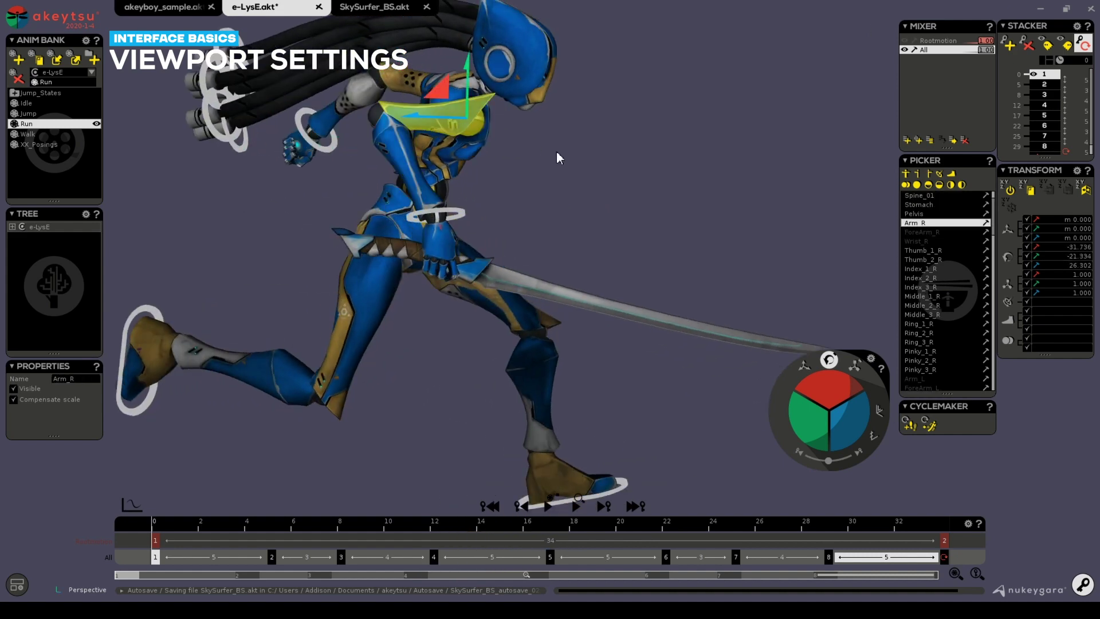
pyautogui.click(835, 376)
pyautogui.moveTo(504, 154); pyautogui.dragTo(504, 229)
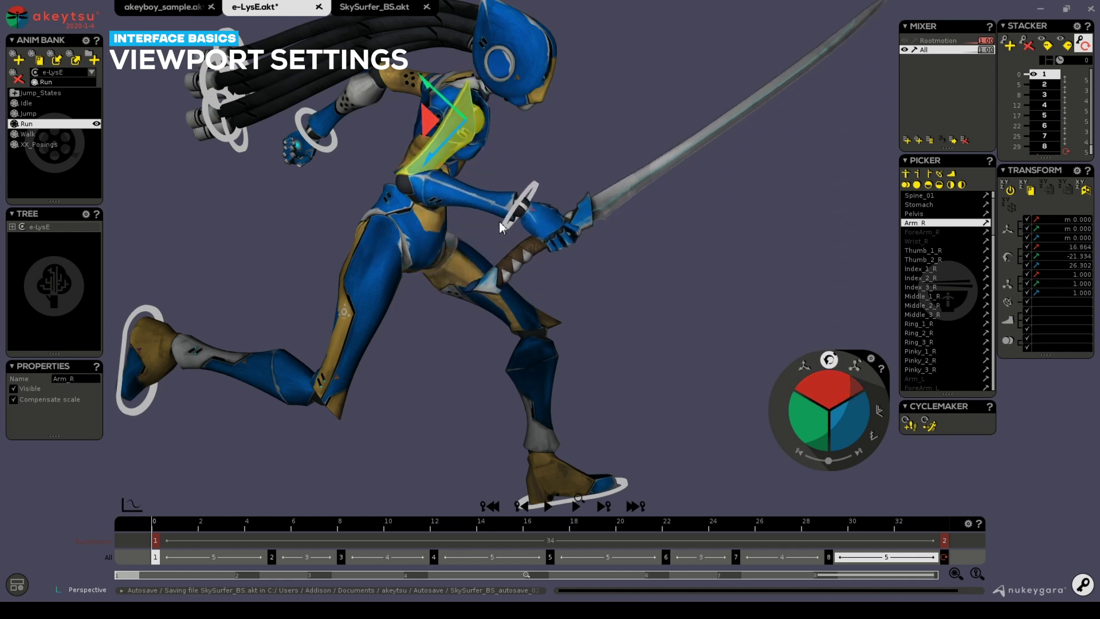
# - Select ForeArm_R and bend it down to 46.452, 12.422, 4.119 so the sword is level
pyautogui.click(470, 206)
pyautogui.moveTo(823, 373); pyautogui.dragTo(823, 406)
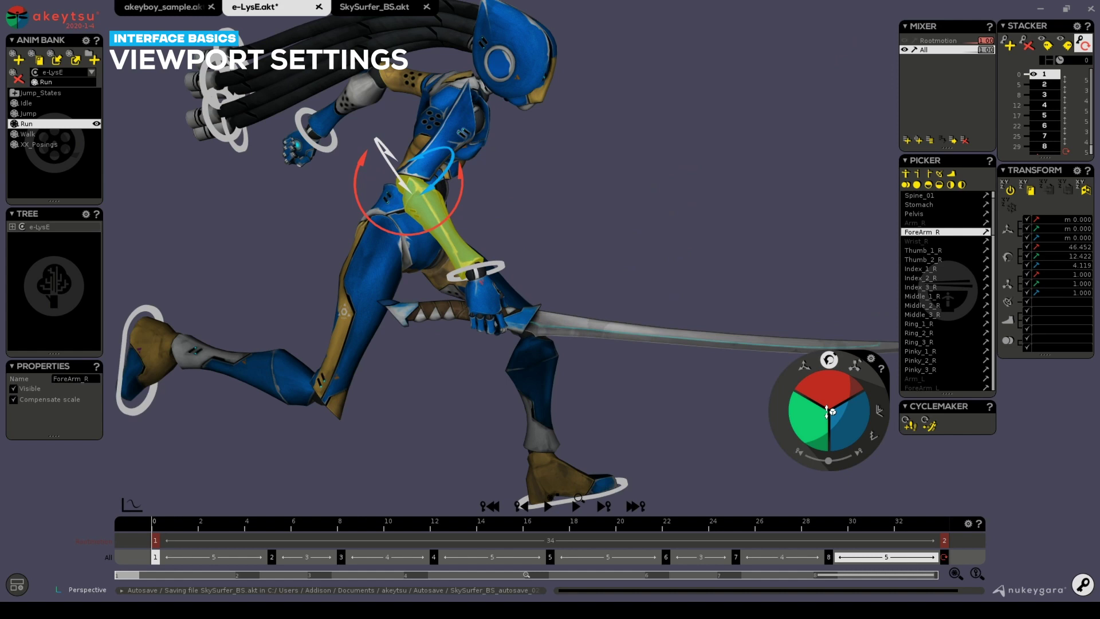
pyautogui.moveTo(695, 221); pyautogui.dragTo(535, 188, button='middle')
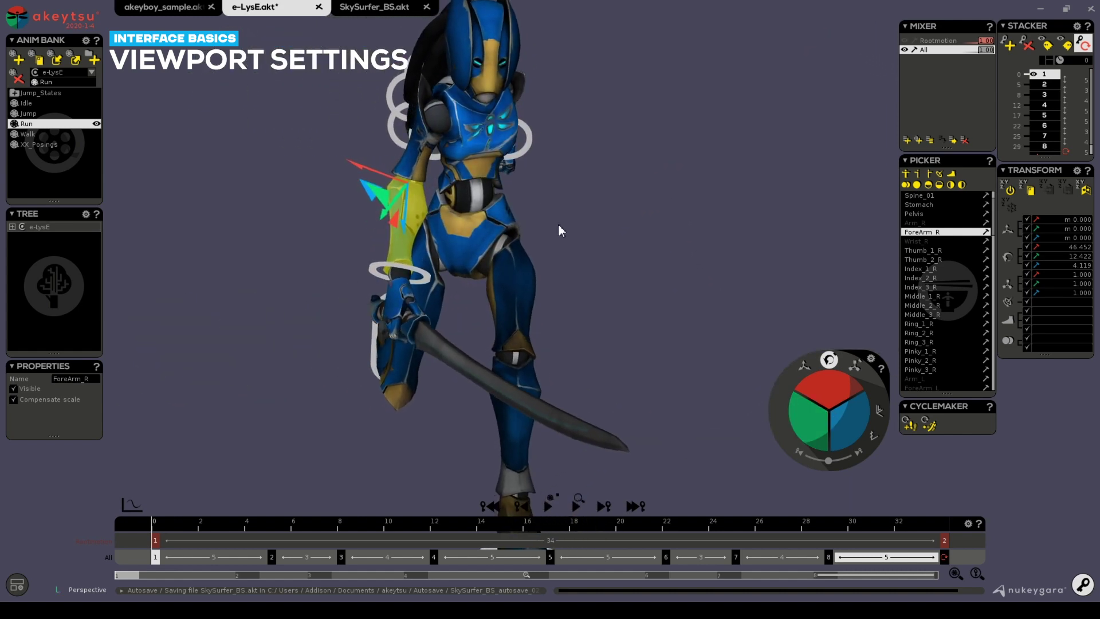
pyautogui.moveTo(510, 195); pyautogui.dragTo(624, 205, button='middle')
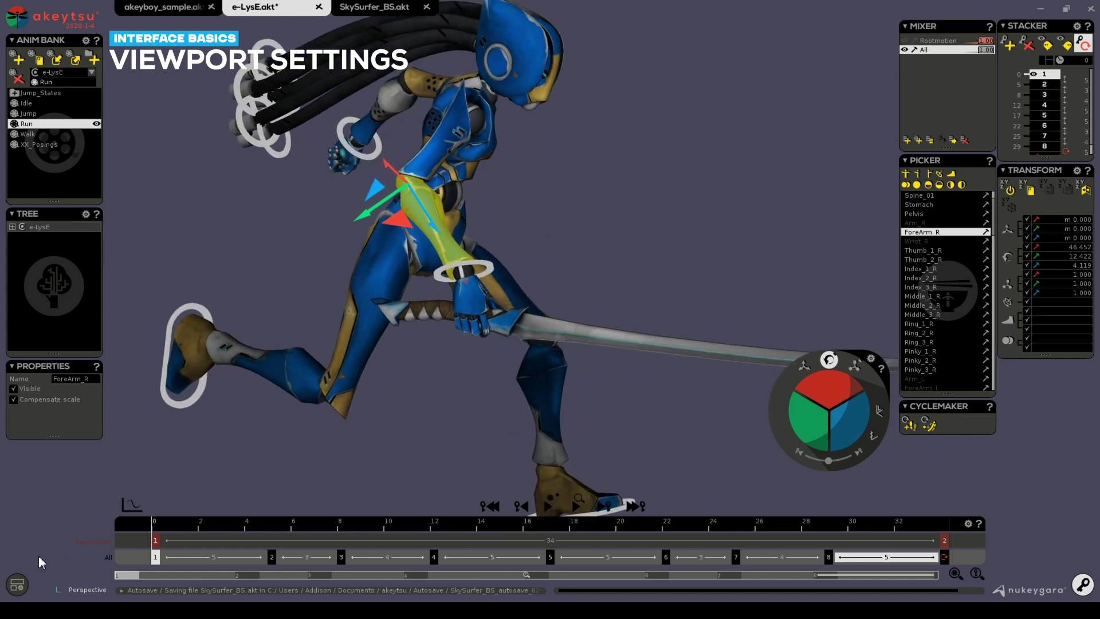
# - View the character from the Back camera, then return to Perspective
pyautogui.click(19, 584)
pyautogui.press('ctrl+KP_1')
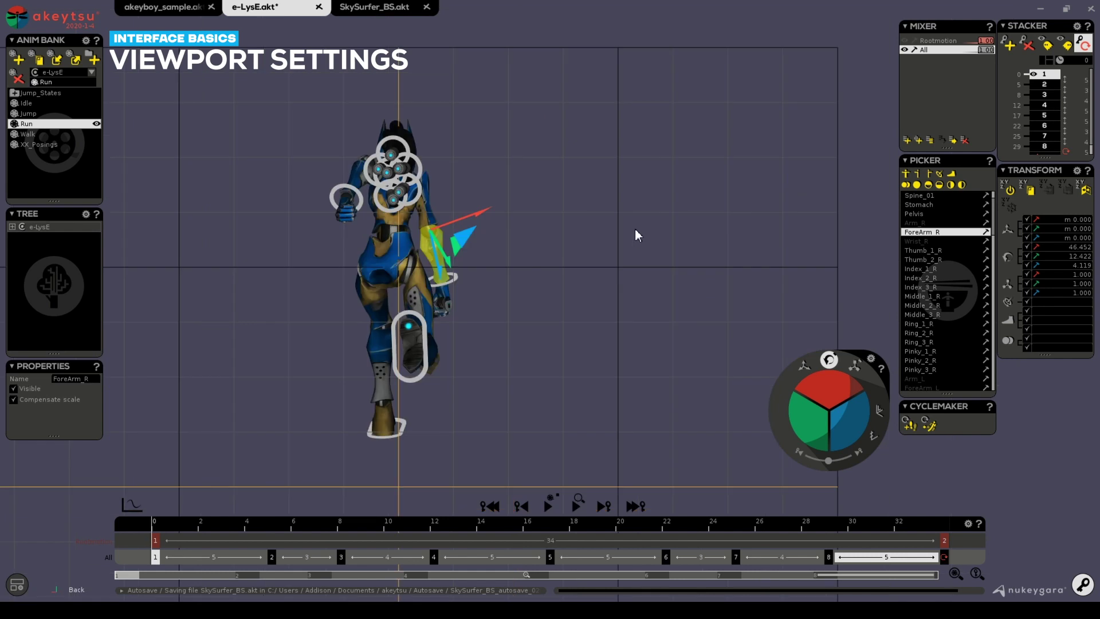
pyautogui.press('KP_7')
pyautogui.press('KP_5')
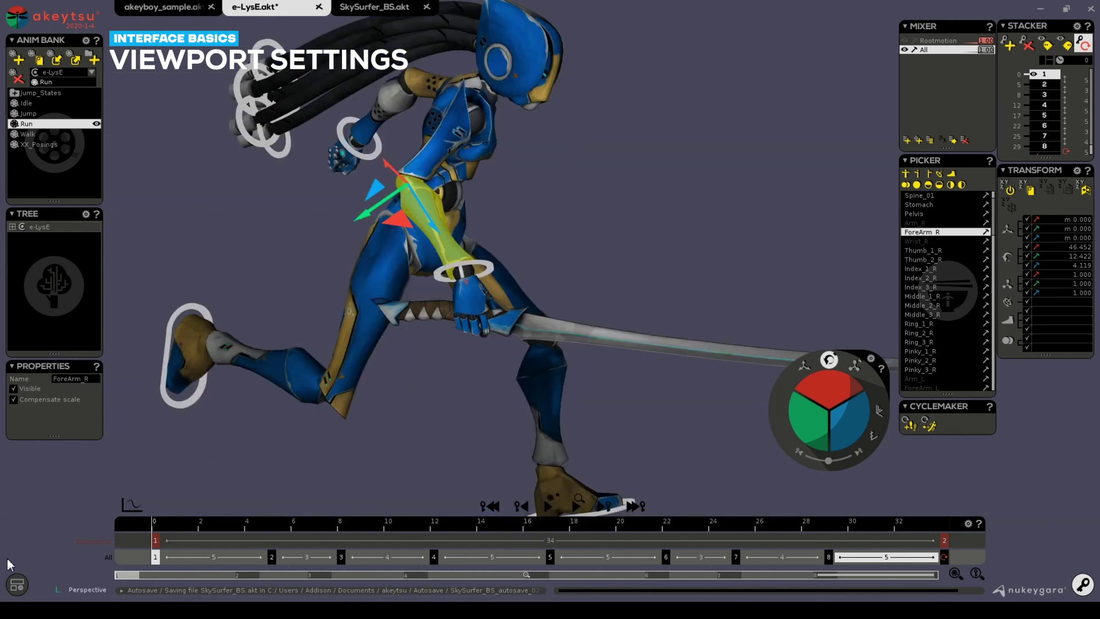
# - Orbit to a three-quarter angle and show the animation curves over the viewport
pyautogui.click(16, 584)
pyautogui.moveTo(549, 340); pyautogui.dragTo(601, 263, button='middle')
pyautogui.scroll(-5, 612, 268)
pyautogui.scroll(2, 607, 258)
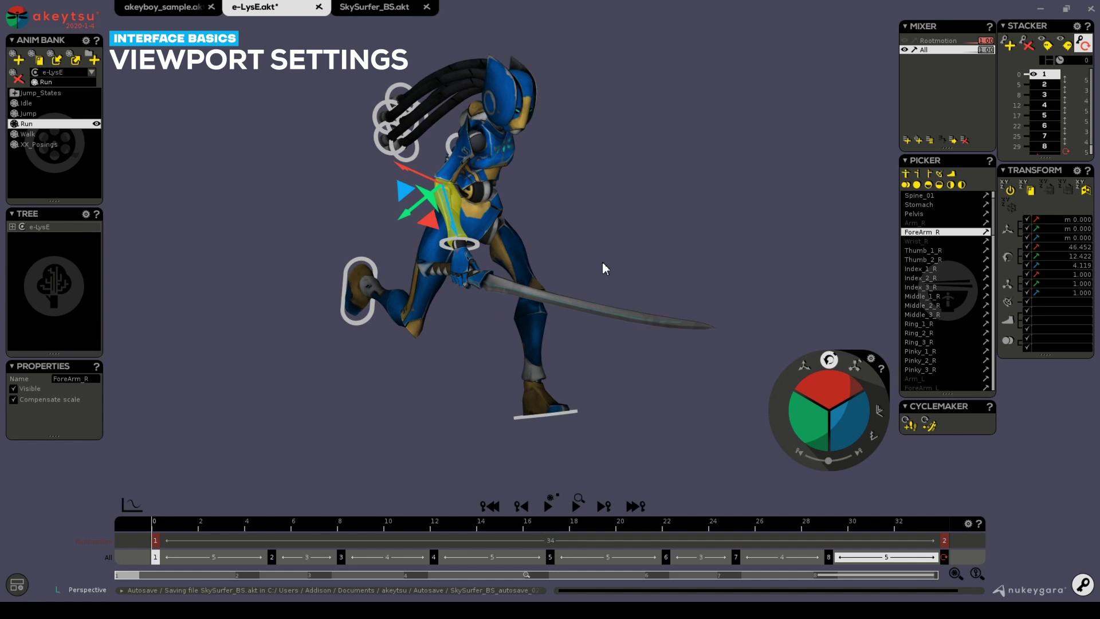
pyautogui.press('c')
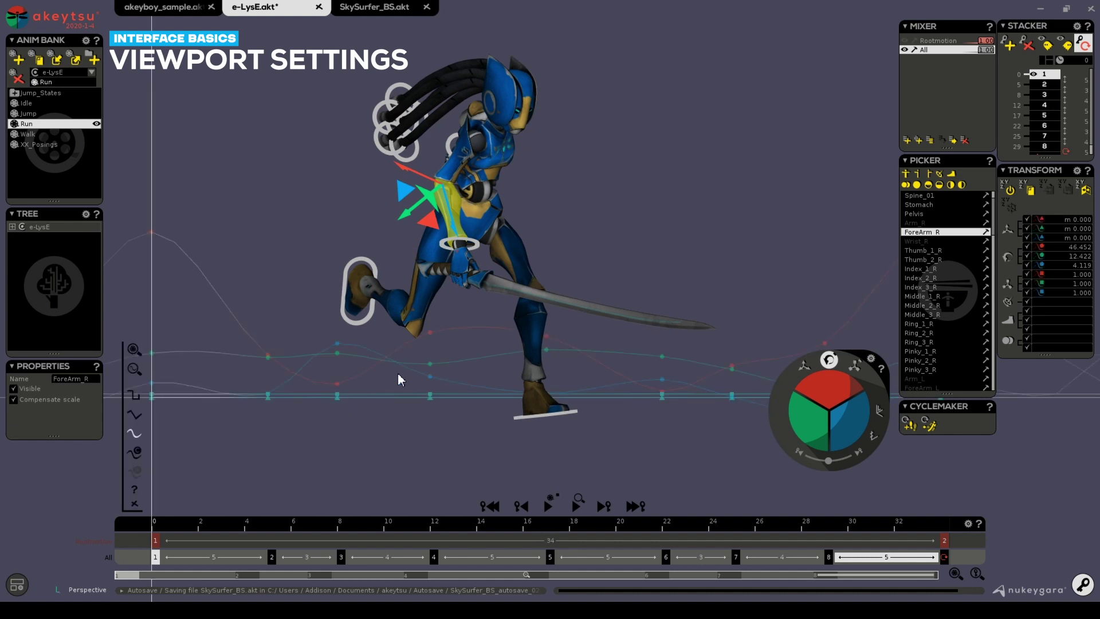
# - Hide the curves and add a small inset view beside the main viewport
pyautogui.press('c')
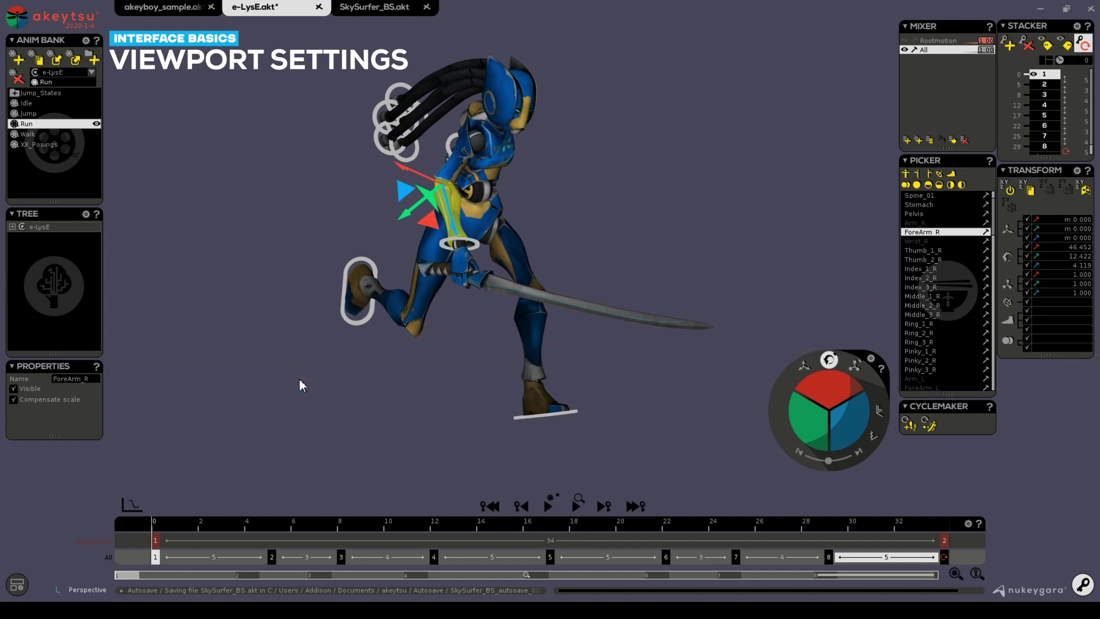
pyautogui.click(17, 585)
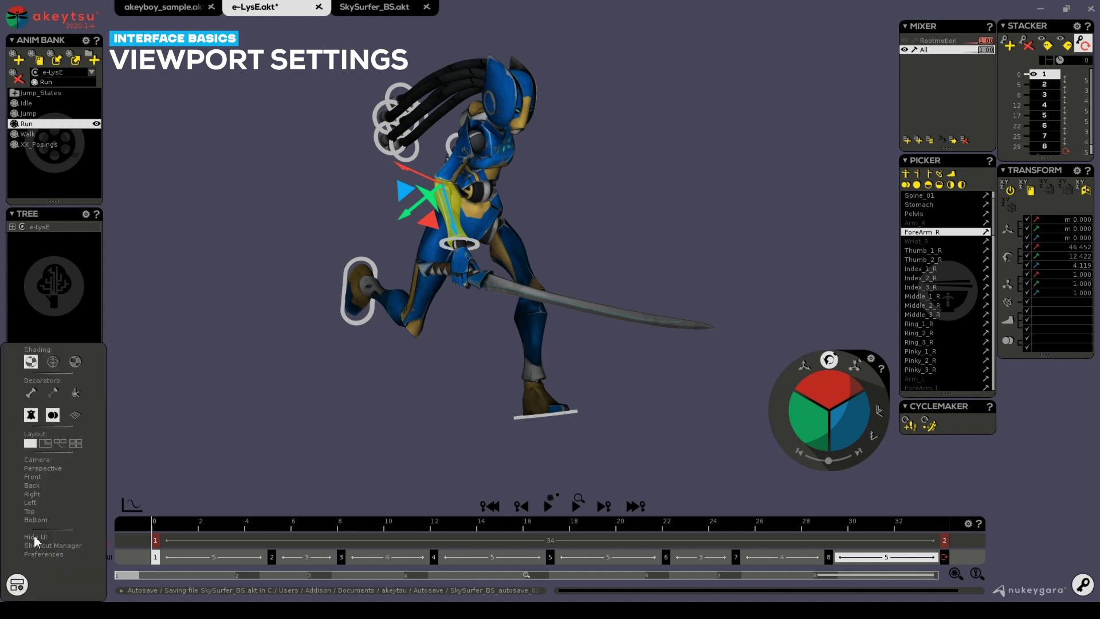
pyautogui.click(45, 444)
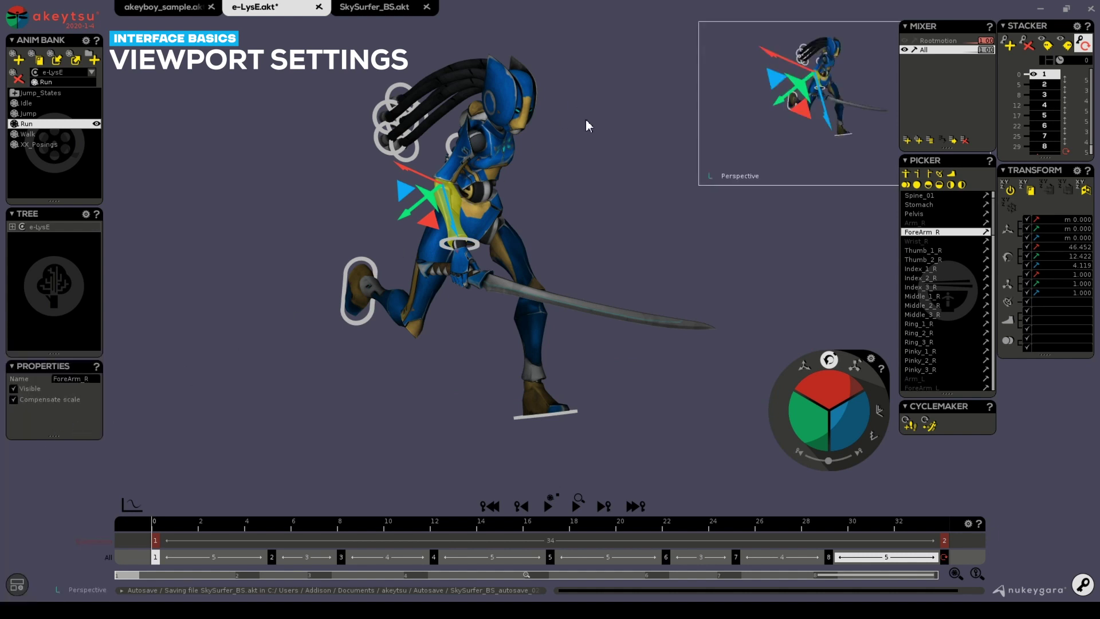
pyautogui.keyDown('alt'); pyautogui.moveTo(587, 125); pyautogui.dragTo(587, 170, button='right'); pyautogui.keyUp('alt')
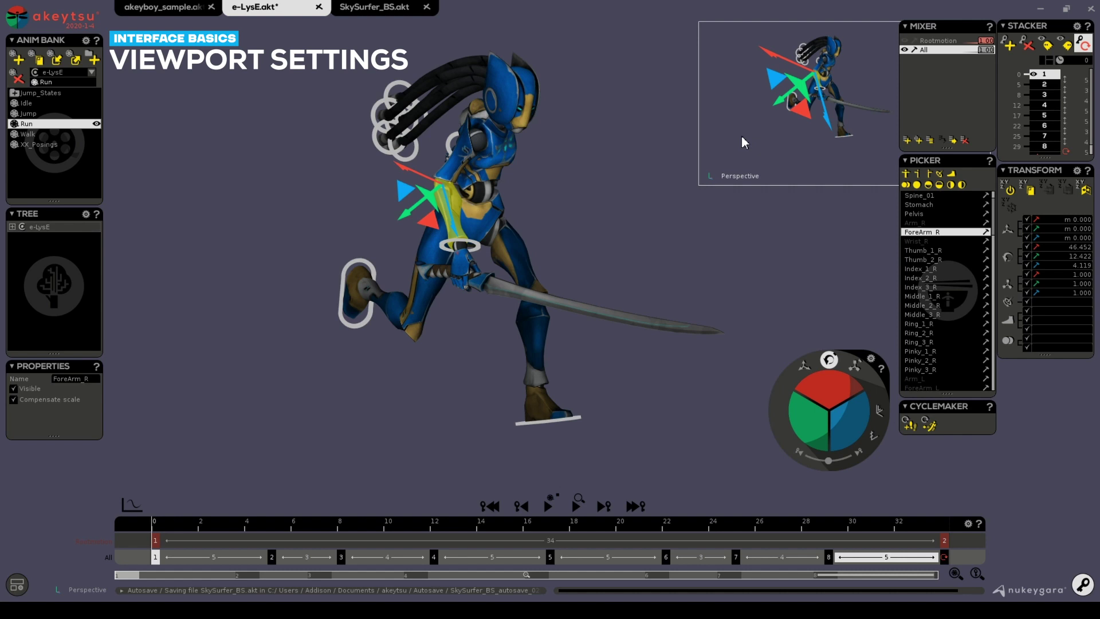
# - Cycle the inset view's camera through Left and Perspective, ending on Front
pyautogui.press('F2')
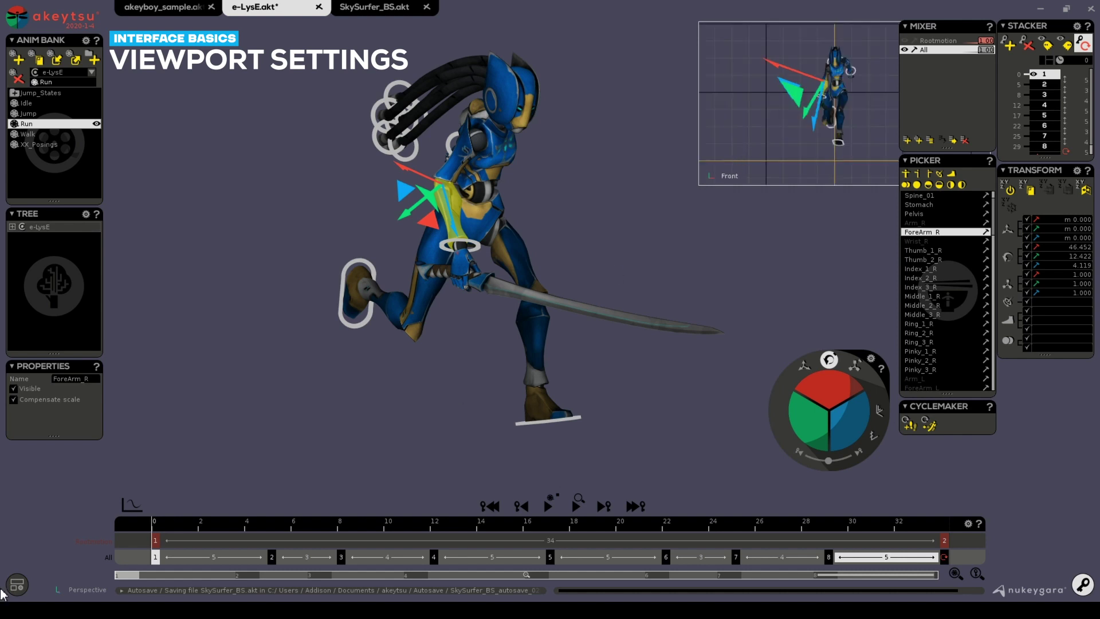
pyautogui.click(17, 584)
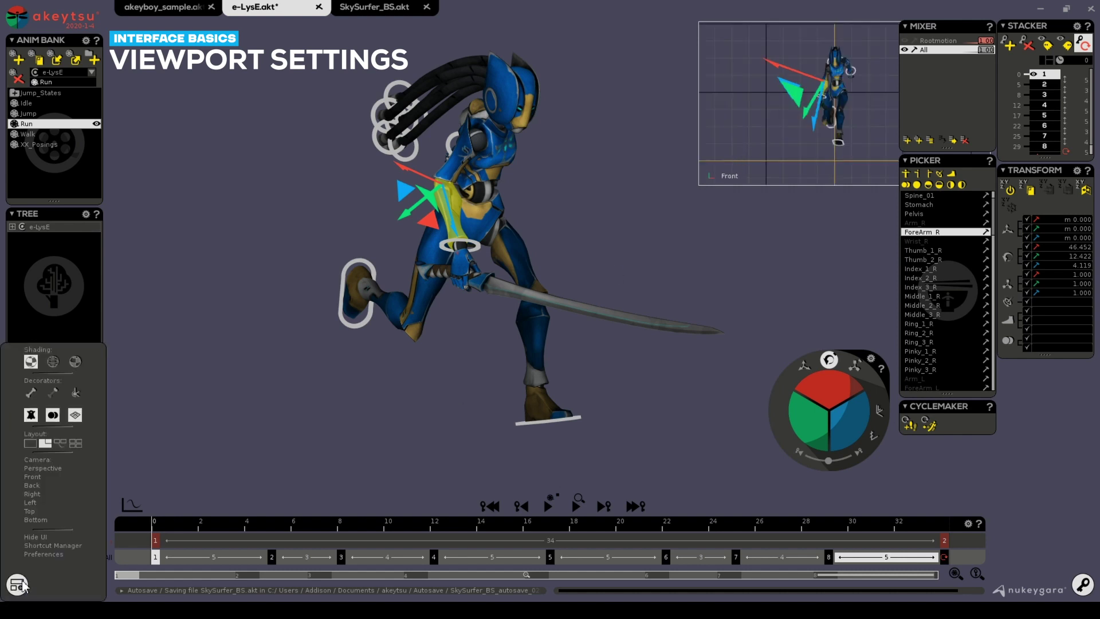
pyautogui.click(30, 502)
pyautogui.press('F1')
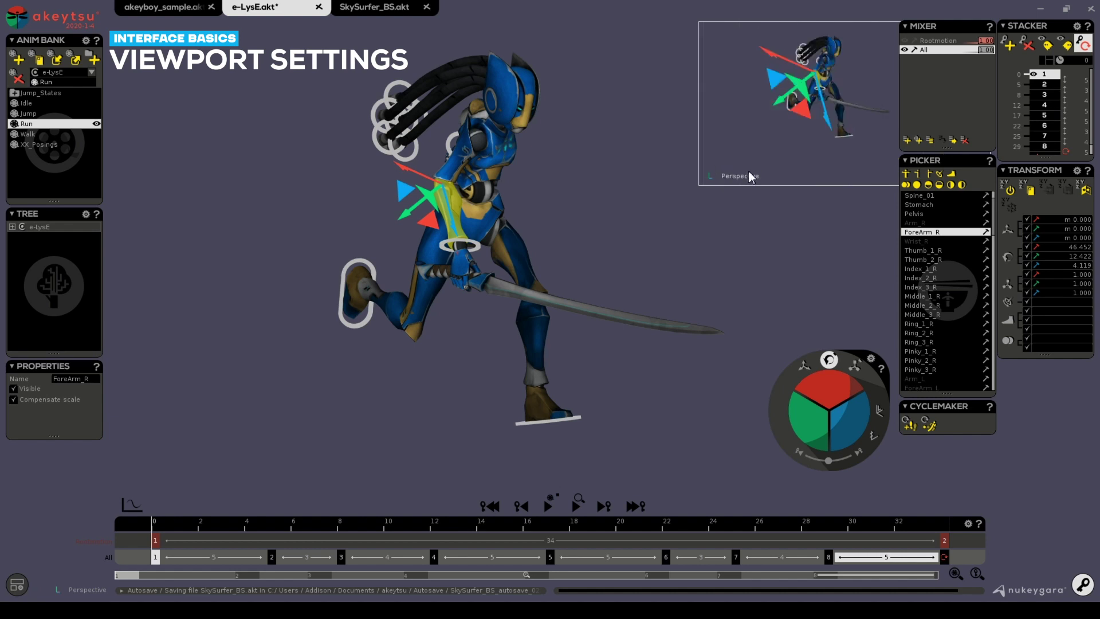
pyautogui.press('F2')
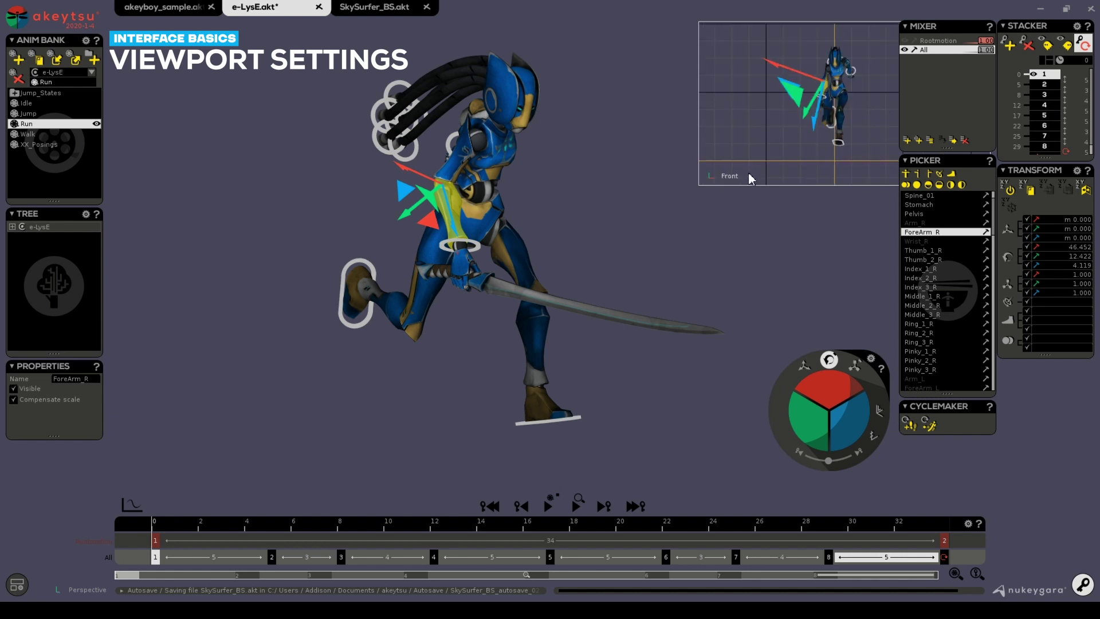
# - Try the four-view layout, then switch to two views above the curve editor
pyautogui.click(19, 585)
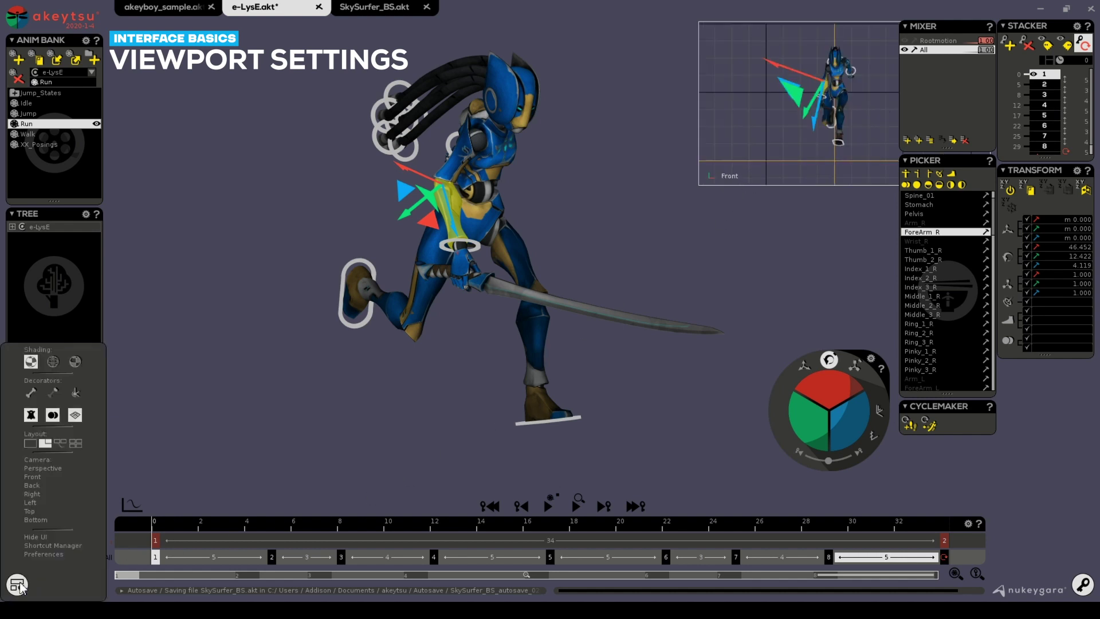
pyautogui.click(75, 444)
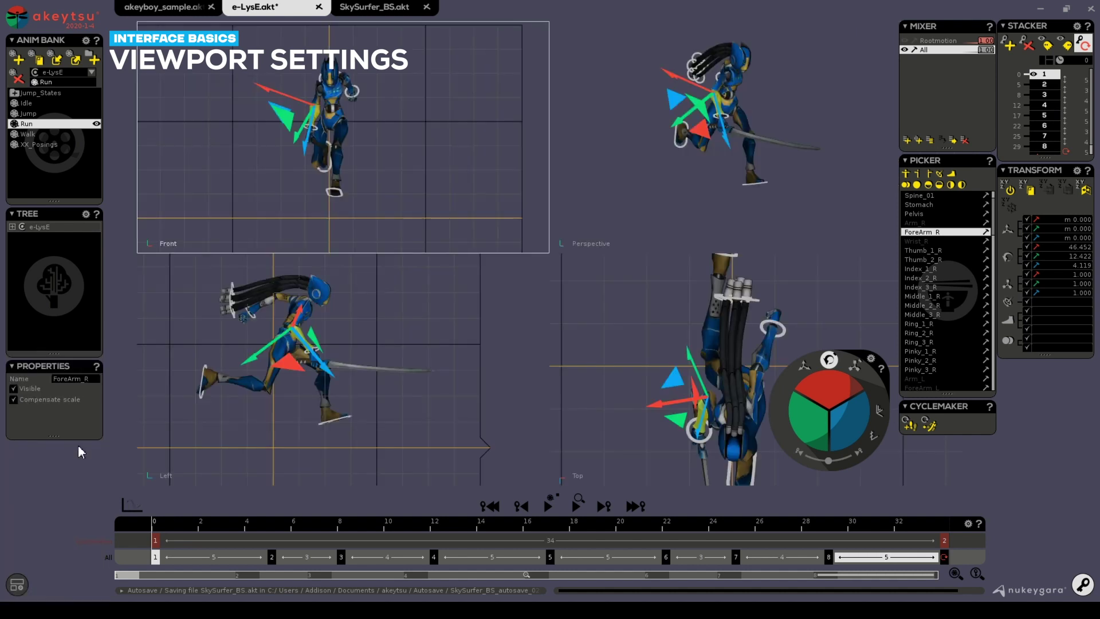
pyautogui.click(20, 585)
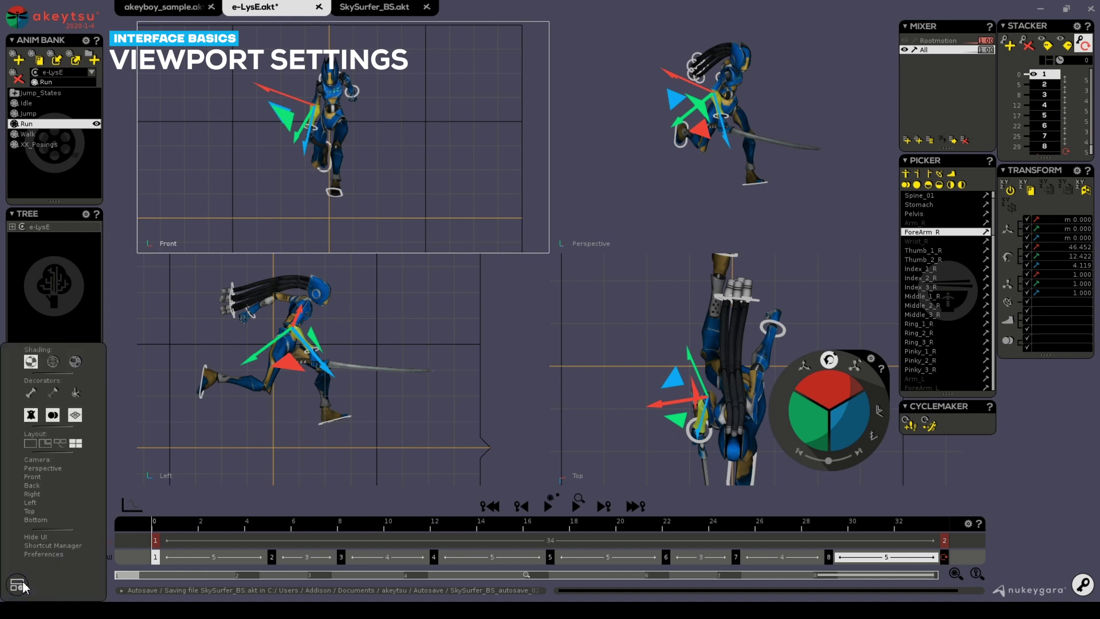
pyautogui.click(60, 443)
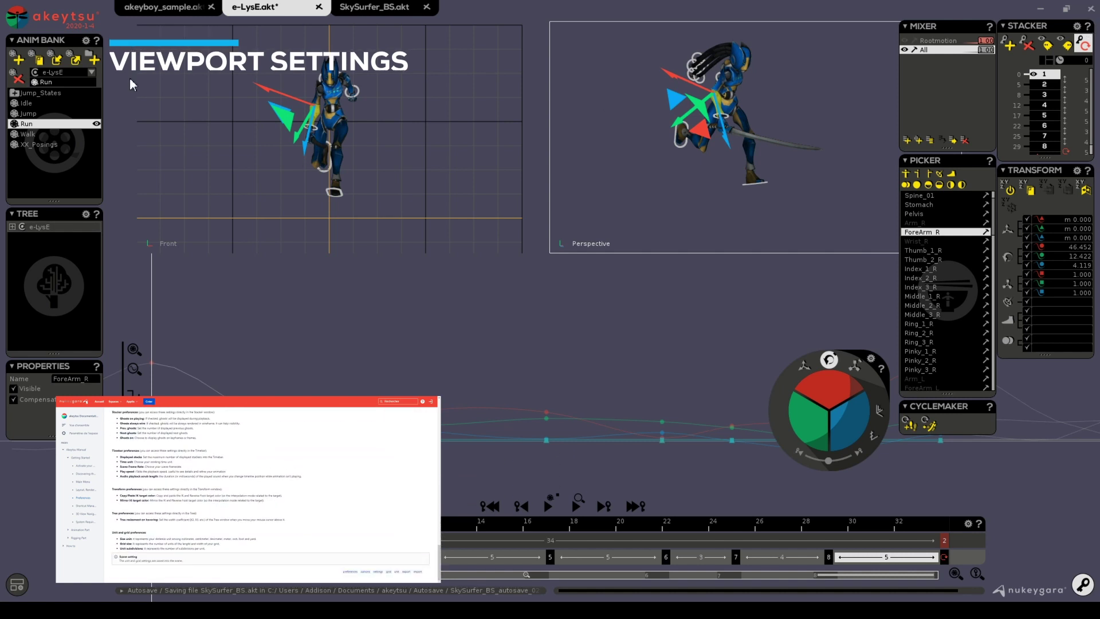
# - Bring the SkySurfer_BS.akt scene forward to show the Skysurfer's Layers_Test animation
pyautogui.moveTo(96, 216)
pyautogui.mouseDown()
pyautogui.moveTo(197, 216)
pyautogui.moveTo(102, 216)
pyautogui.mouseUp()
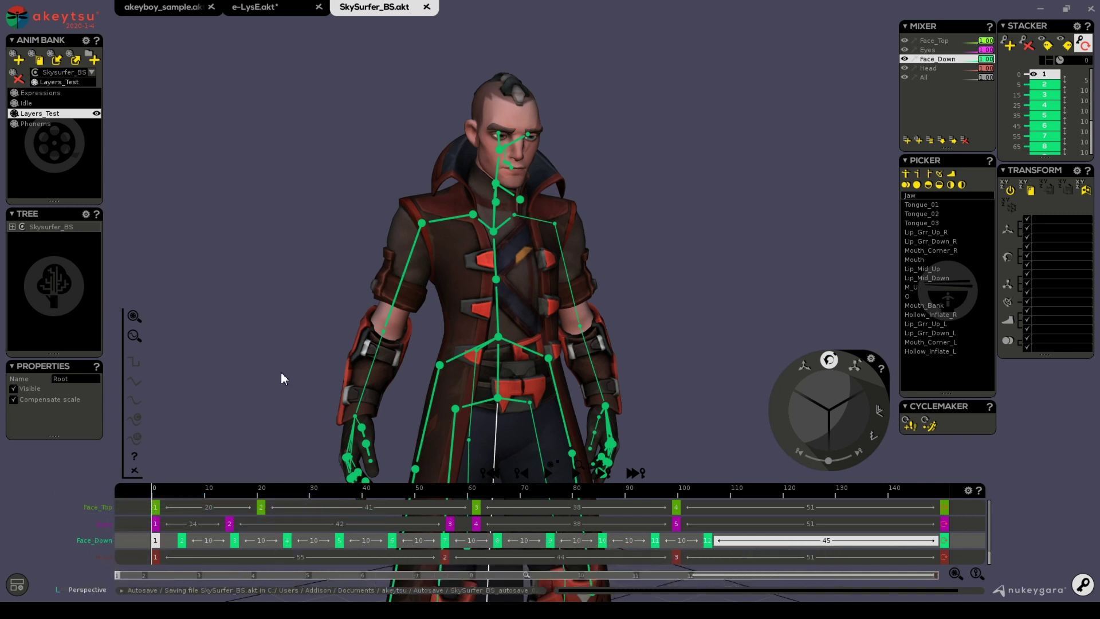
# - Open Preferences on the Color preferences page, moved to the upper left
pyautogui.moveTo(263, 351); pyautogui.dragTo(281, 307, button='middle')
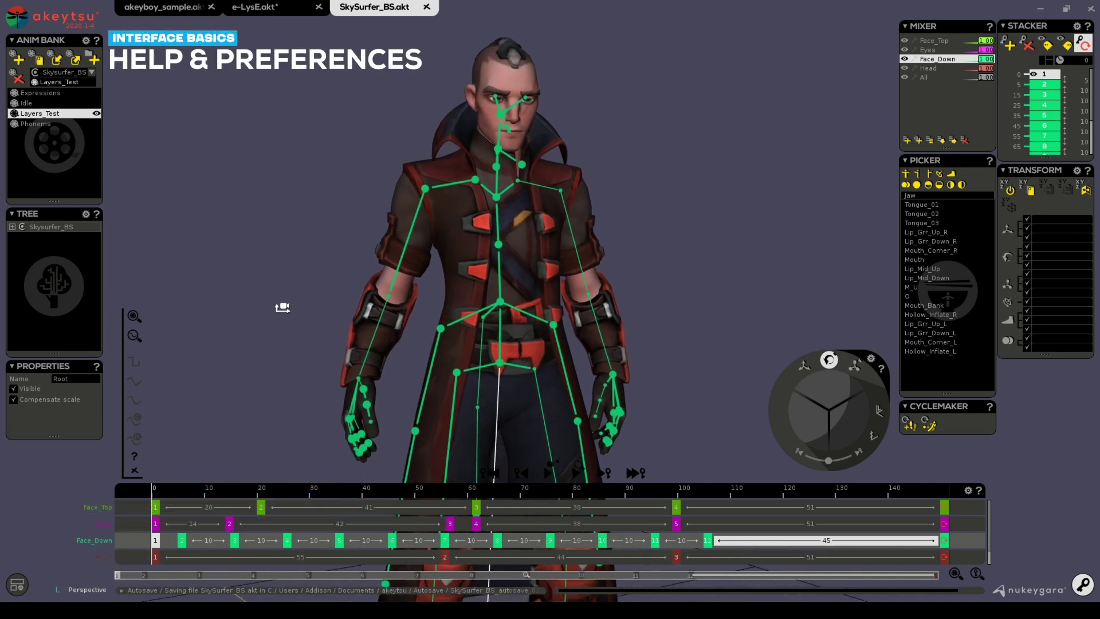
pyautogui.click(17, 586)
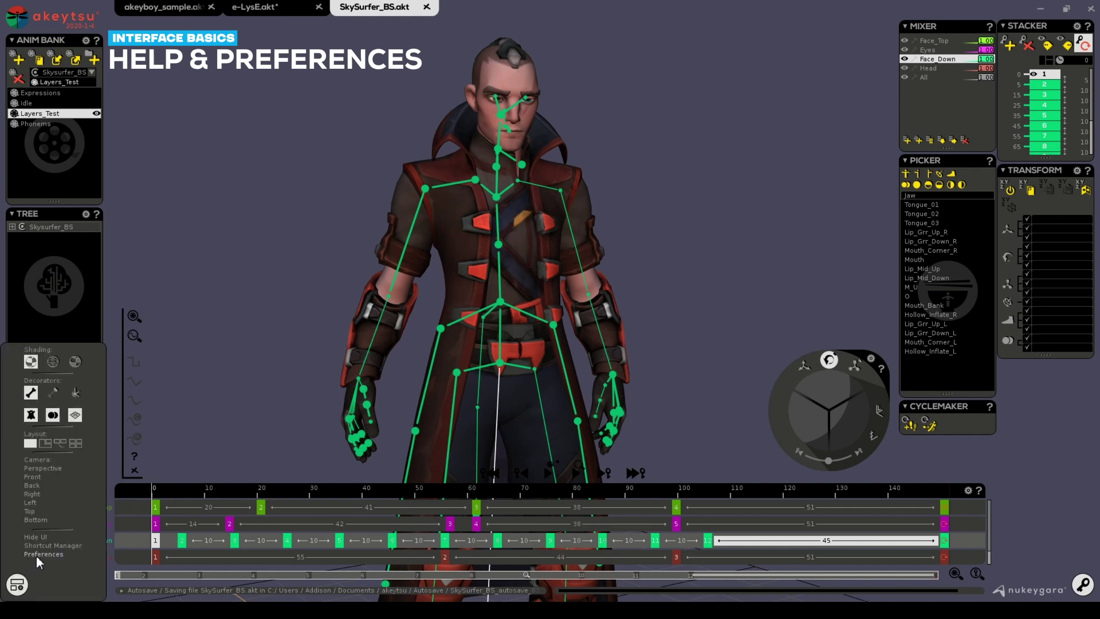
pyautogui.click(36, 555)
pyautogui.moveTo(500, 222); pyautogui.dragTo(189, 135)
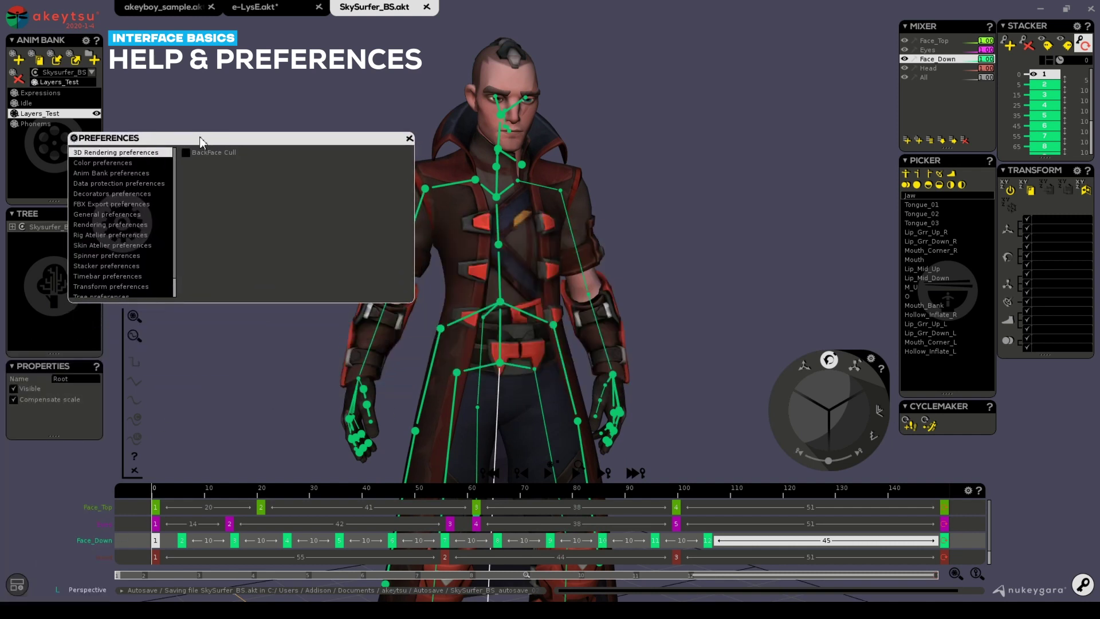
pyautogui.click(99, 162)
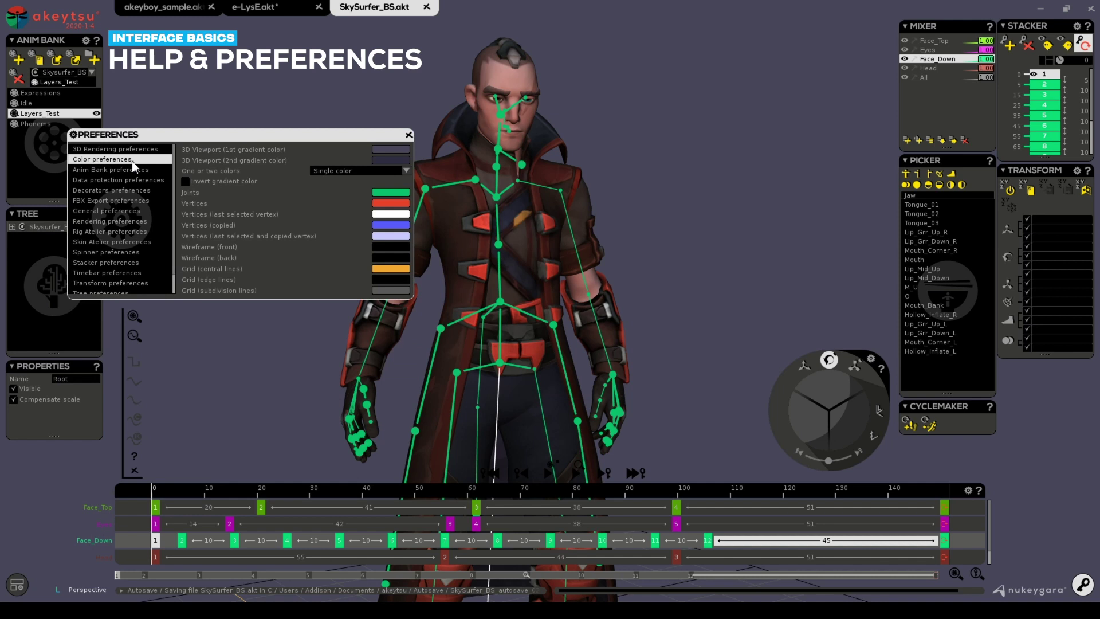
# - Change the Joints colour to magenta, then restore its default colour
pyautogui.click(387, 196)
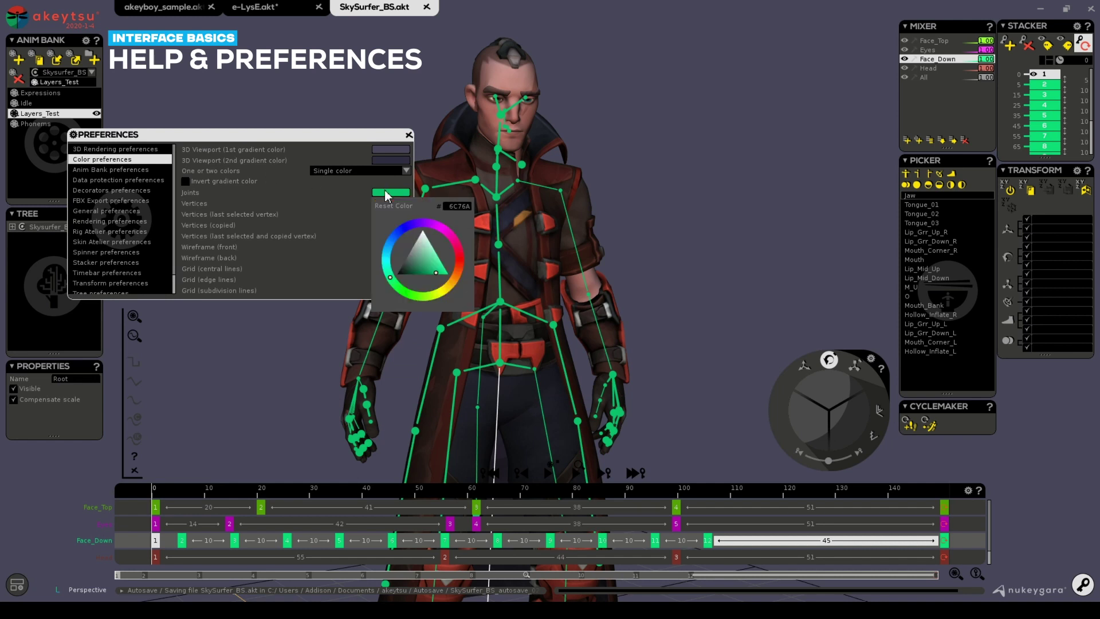
pyautogui.moveTo(455, 251)
pyautogui.mouseDown()
pyautogui.moveTo(448, 233)
pyautogui.moveTo(456, 288)
pyautogui.mouseUp()
pyautogui.click(388, 205)
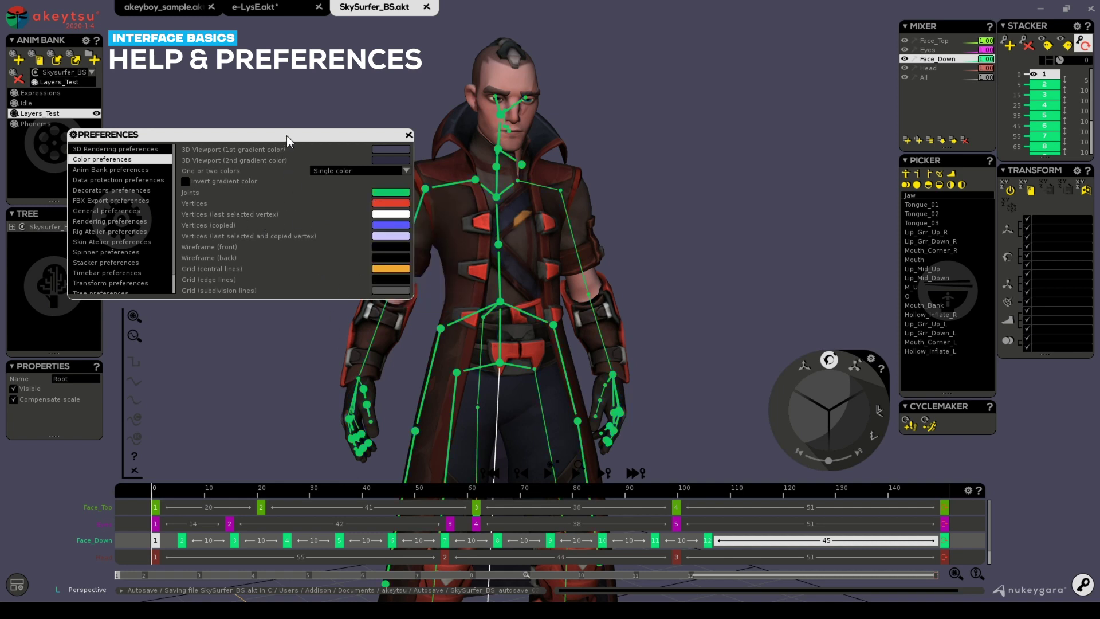
# - Try a Two colors gradient background, then set it back to Single color
pyautogui.click(392, 160)
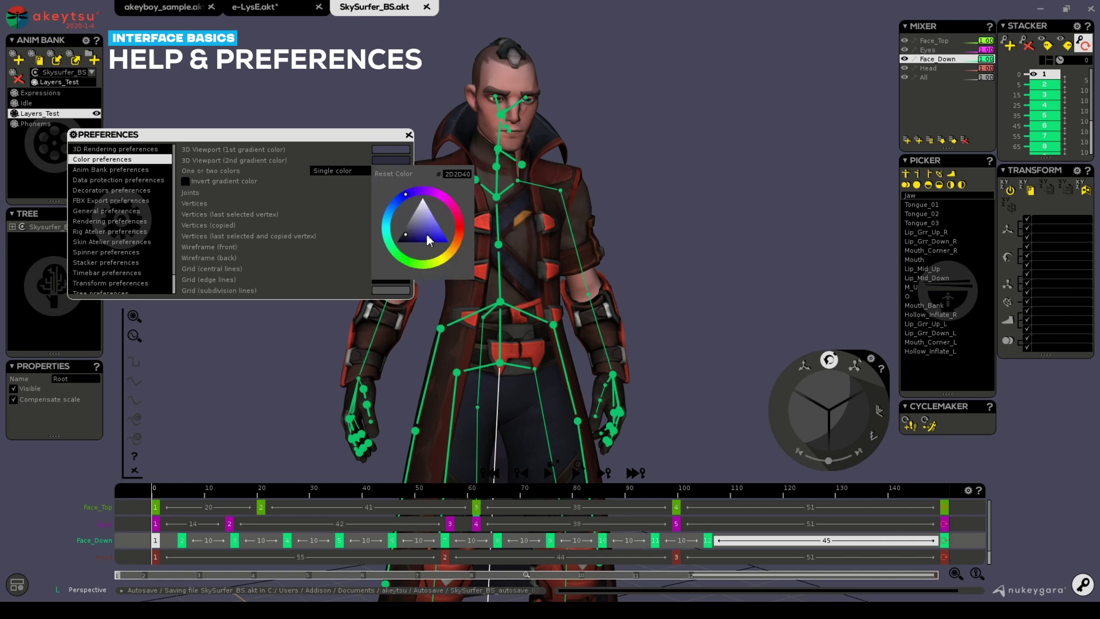
pyautogui.click(359, 171)
pyautogui.click(354, 191)
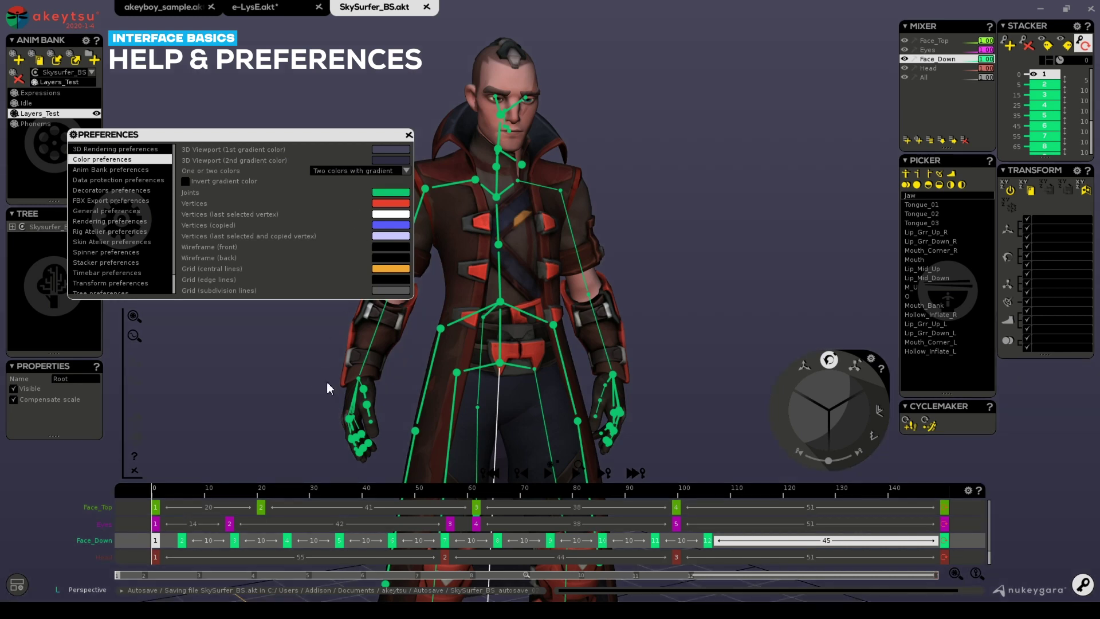
pyautogui.moveTo(559, 355); pyautogui.dragTo(445, 365, button='right')
pyautogui.scroll(-5, 637, 378)
pyautogui.scroll(4, 458, 370)
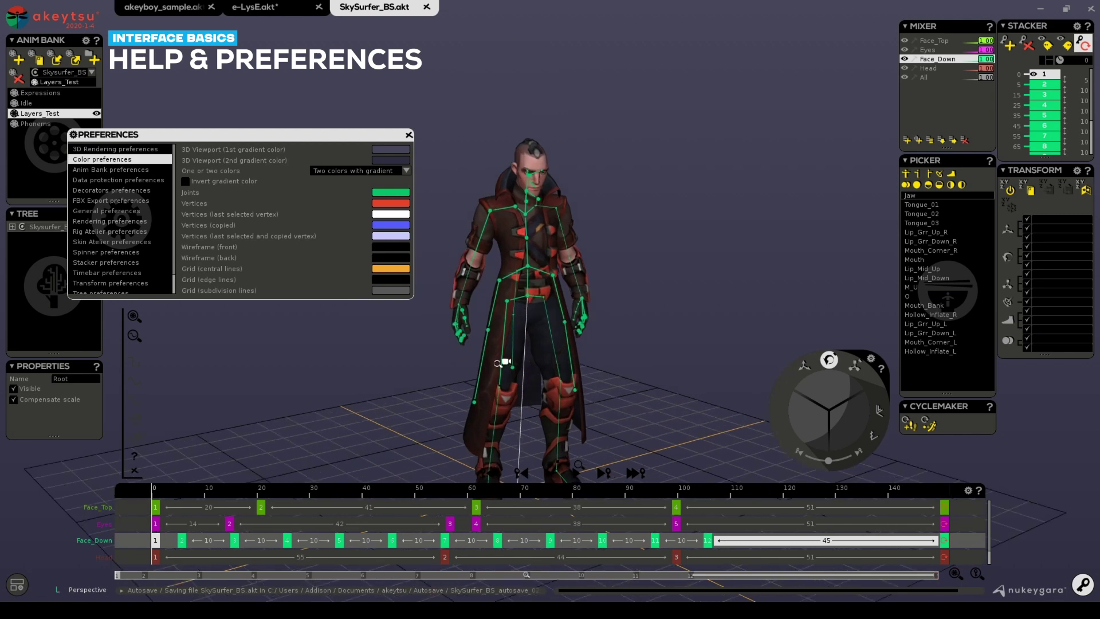
pyautogui.scroll(3, 523, 395)
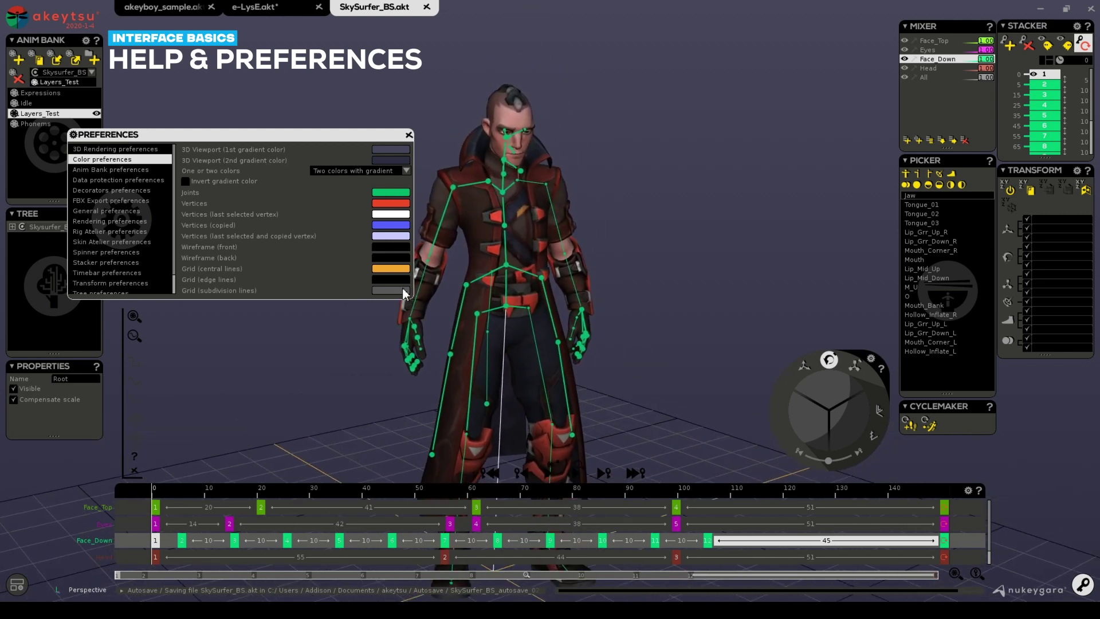
pyautogui.click(361, 170)
pyautogui.click(344, 181)
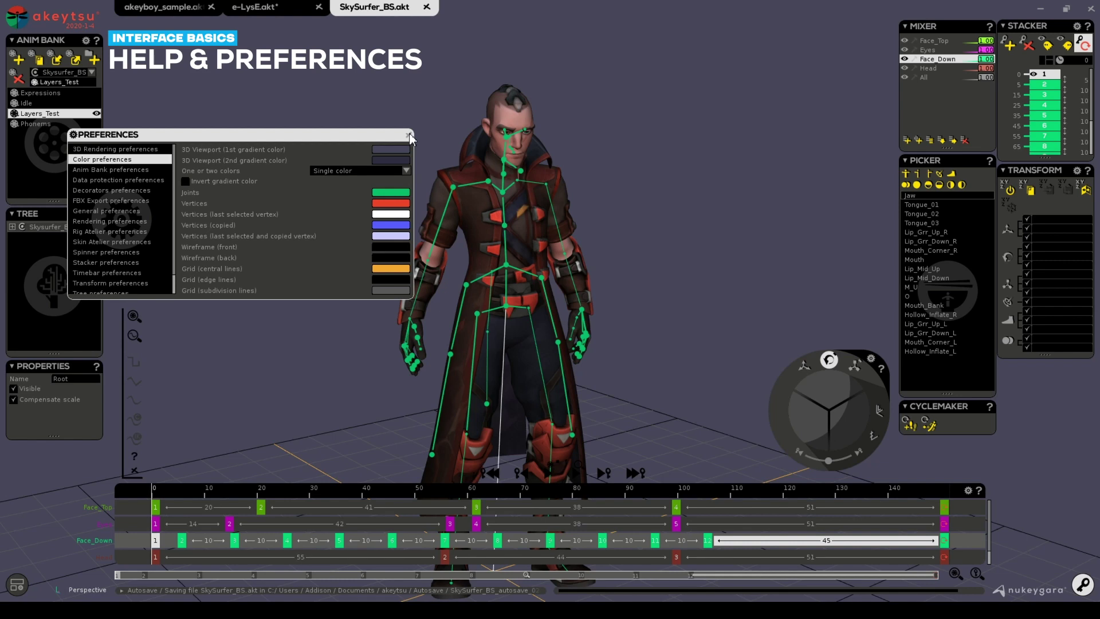
# - Reopen Preferences at the Stacker page in the upper right and hide the skeleton with Alt
pyautogui.click(409, 136)
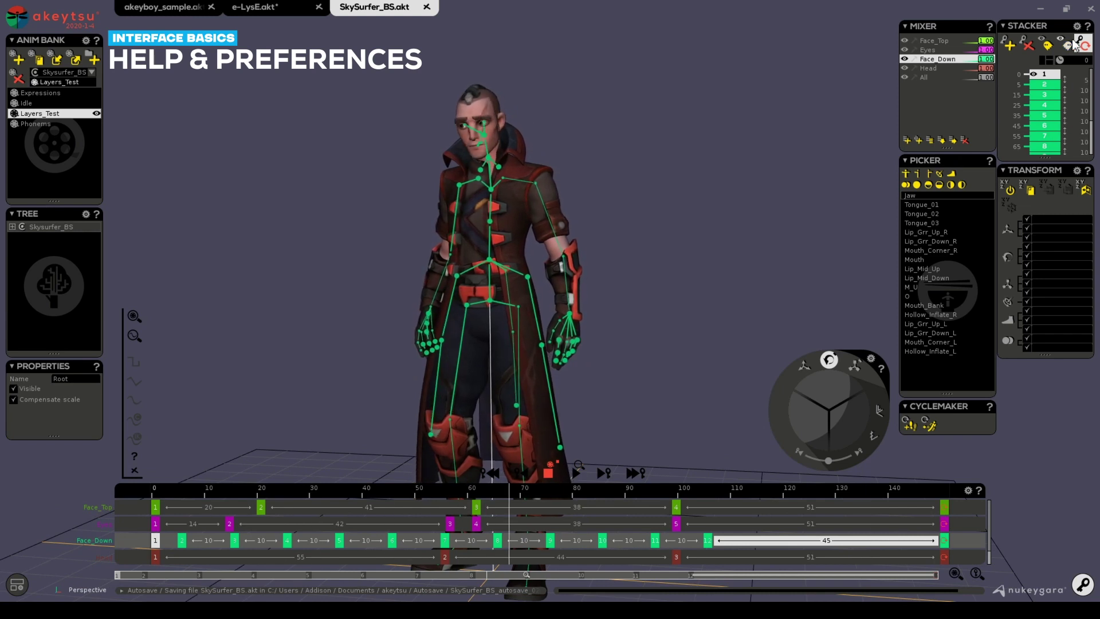
pyautogui.click(1083, 584)
pyautogui.moveTo(596, 223); pyautogui.dragTo(803, 50)
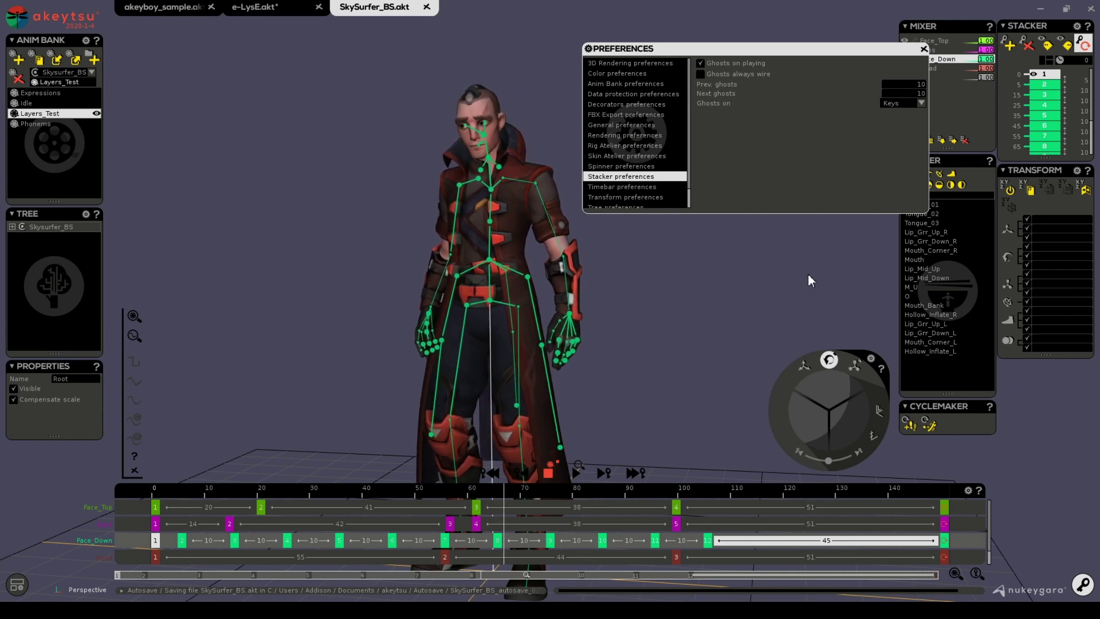
pyautogui.press('alt')
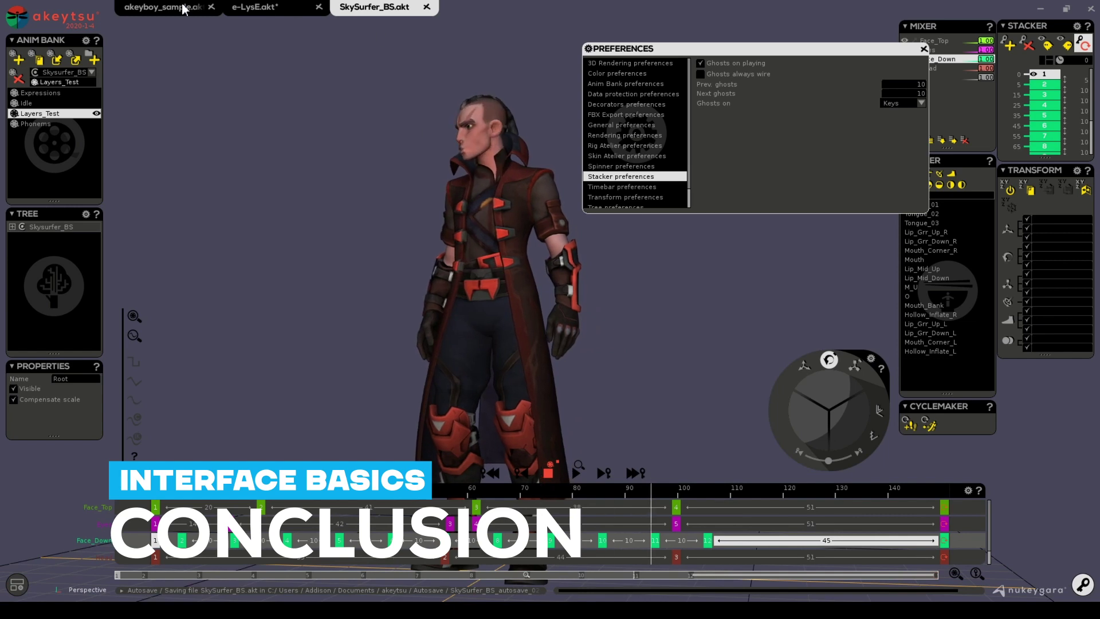
# - Bring up the e-LysE scene, play its Run animation, zoom out, and orbit to a front view
pyautogui.click(256, 8)
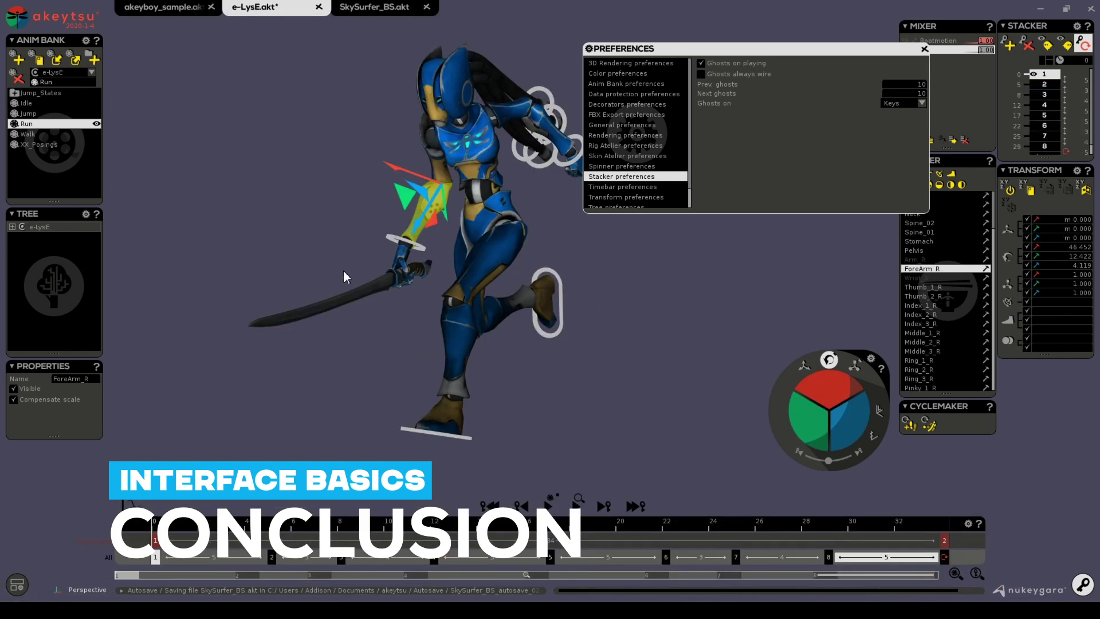
pyautogui.keyDown('alt'); pyautogui.moveTo(346, 277); pyautogui.dragTo(441, 352); pyautogui.keyUp('alt')
pyautogui.press('space')
pyautogui.press('space')
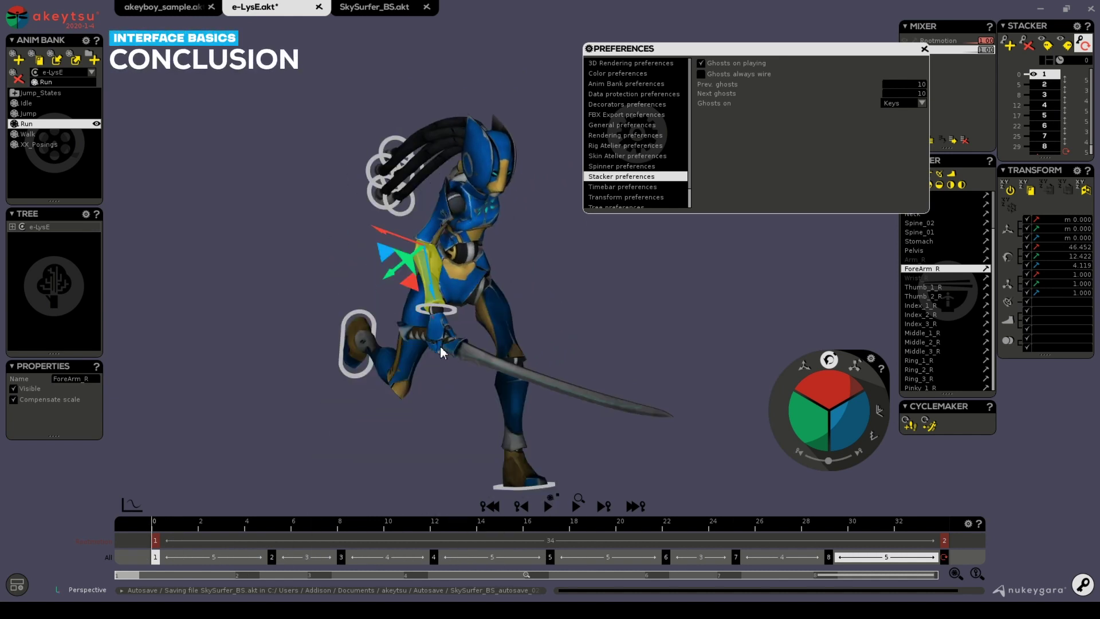
pyautogui.scroll(-3, 503, 287)
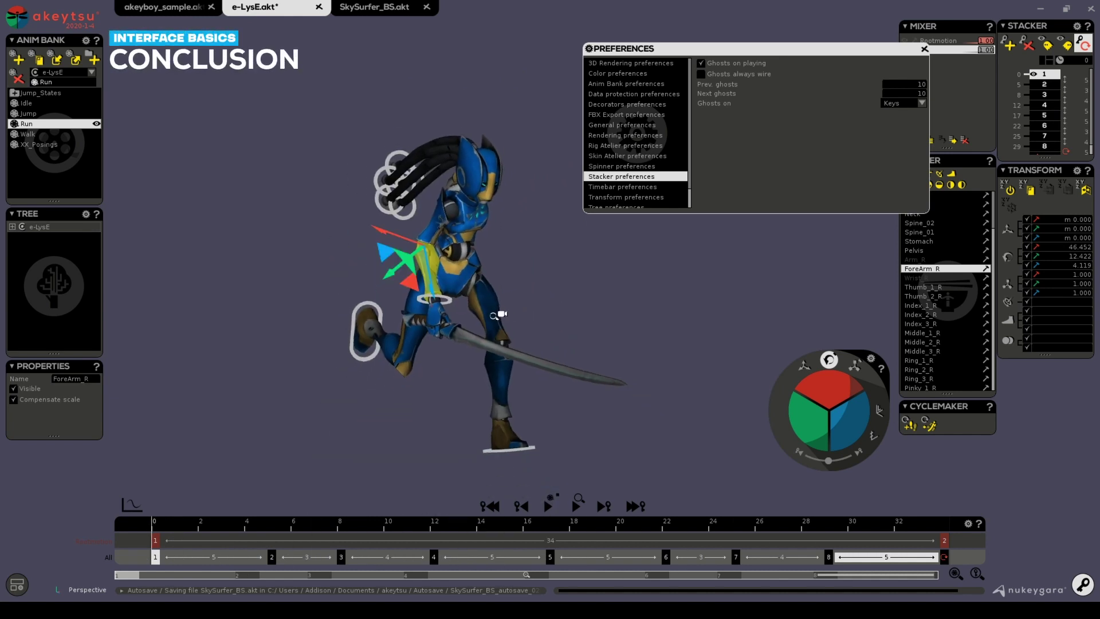
pyautogui.keyDown('alt'); pyautogui.moveTo(479, 317); pyautogui.dragTo(441, 325); pyautogui.keyUp('alt')
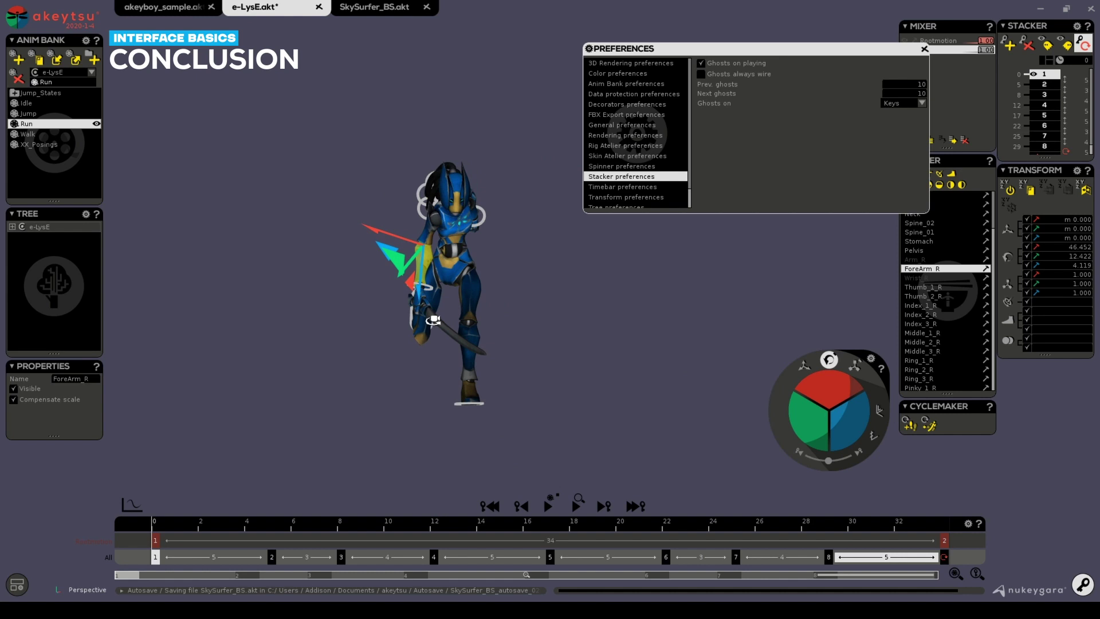